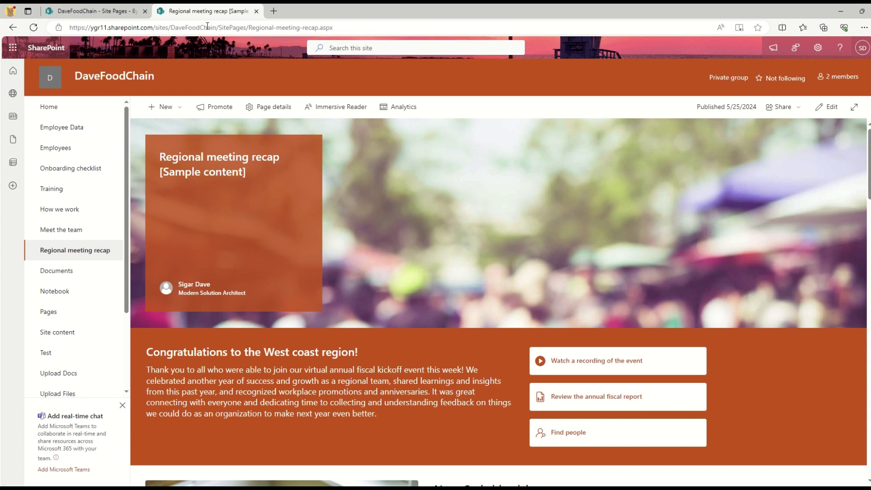
Open RetailManagementHome.aspx from the Site Pages library under Site contents.
{"action": "key", "text": "ctrl+l"}
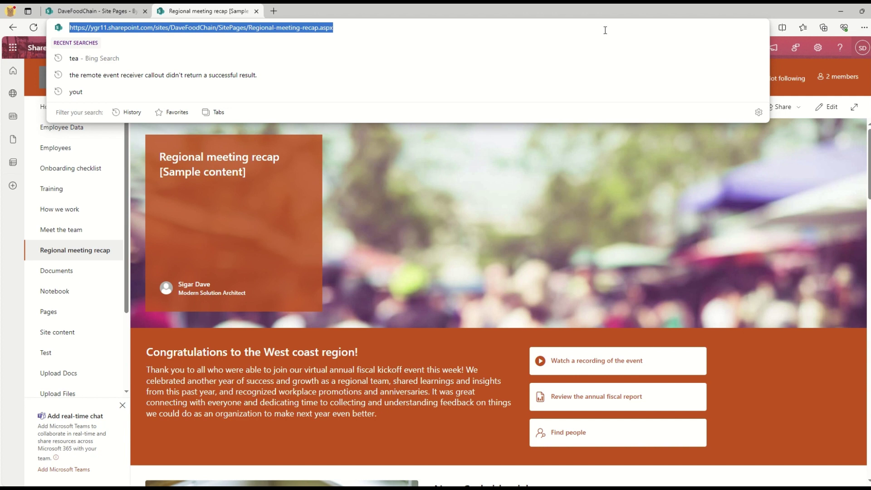
{"action": "key", "text": "super+shift+s"}
{"action": "key", "text": "Escape"}
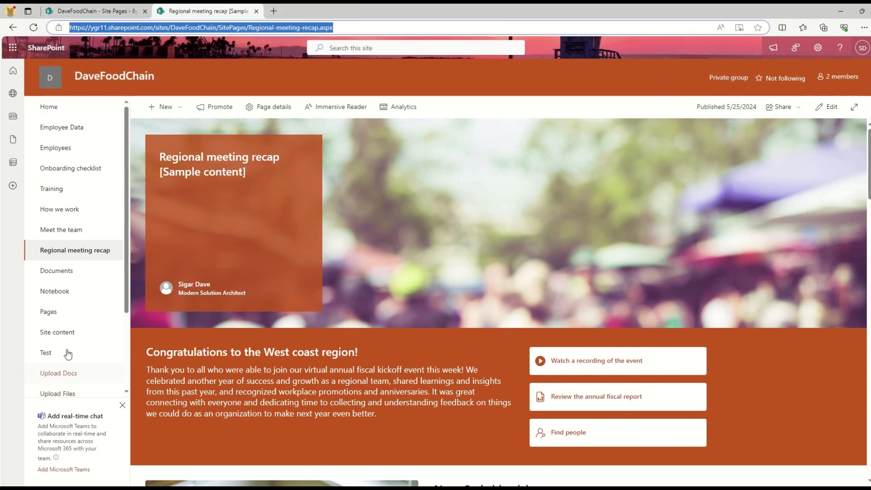
{"action": "left_click", "coordinate": [62, 333]}
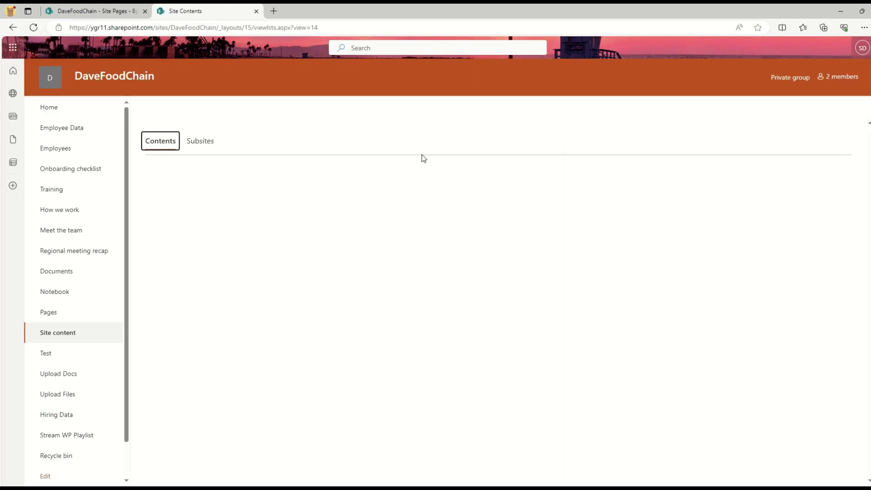
{"action": "scroll", "coordinate": [290, 284], "scroll_direction": "down", "scroll_amount": 3}
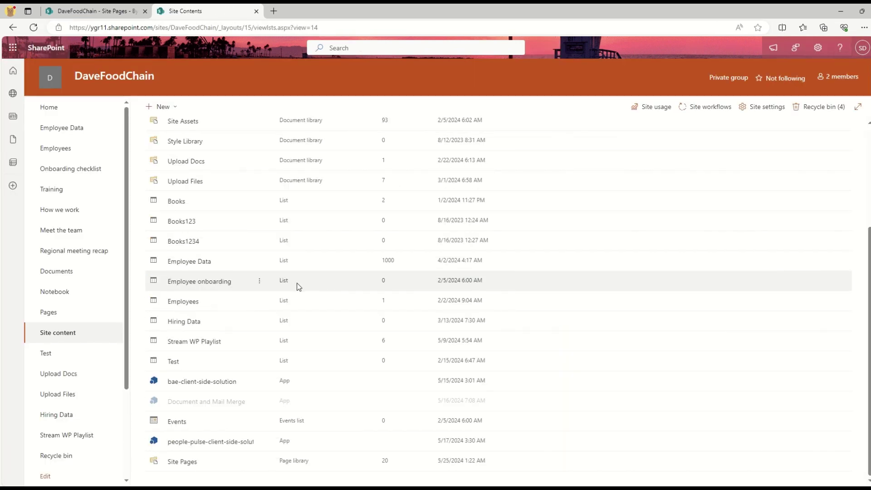
{"action": "left_click", "coordinate": [177, 462]}
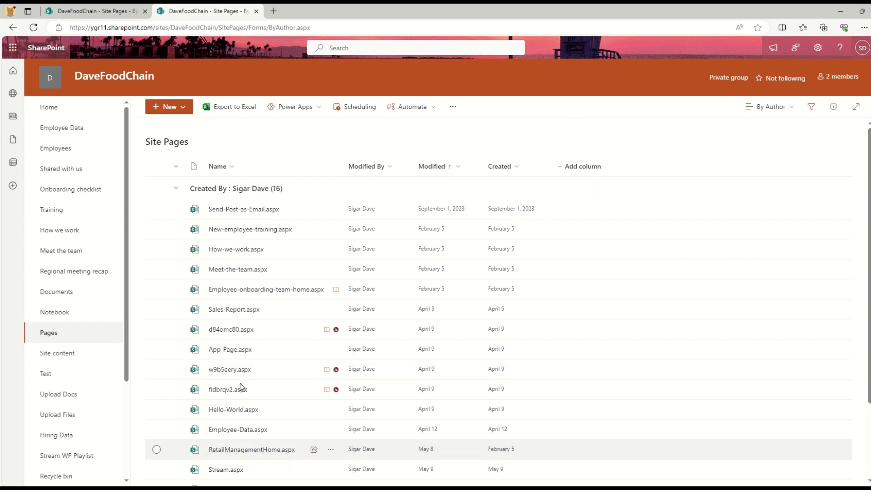
{"action": "scroll", "coordinate": [256, 416], "scroll_direction": "down", "scroll_amount": 2}
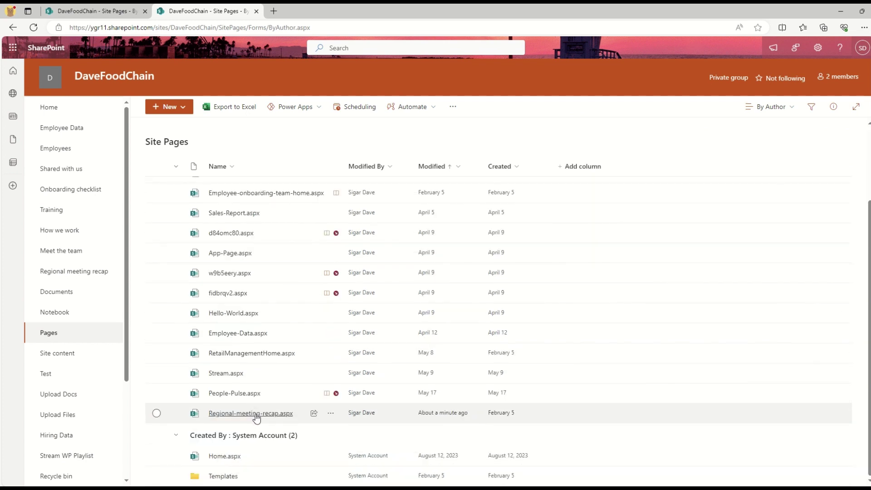
{"action": "left_click", "coordinate": [226, 353]}
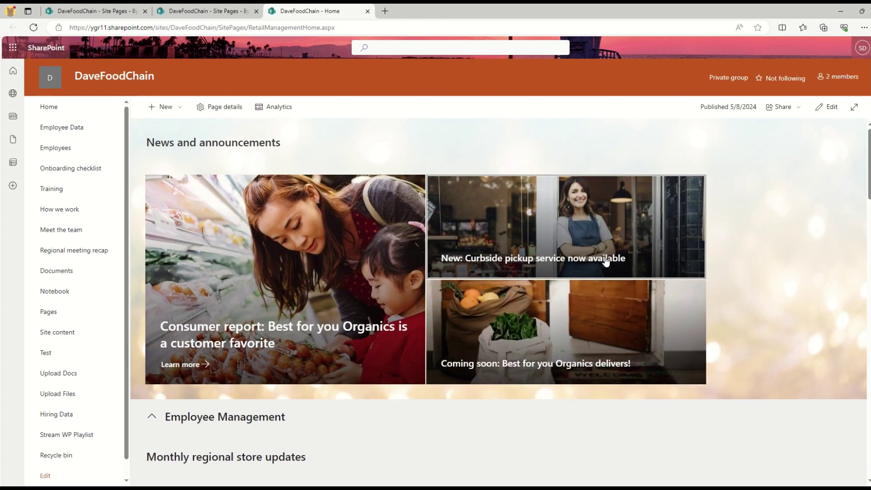
Put the page in edit mode and open the Employee Management section's settings.
{"action": "left_click", "coordinate": [825, 108]}
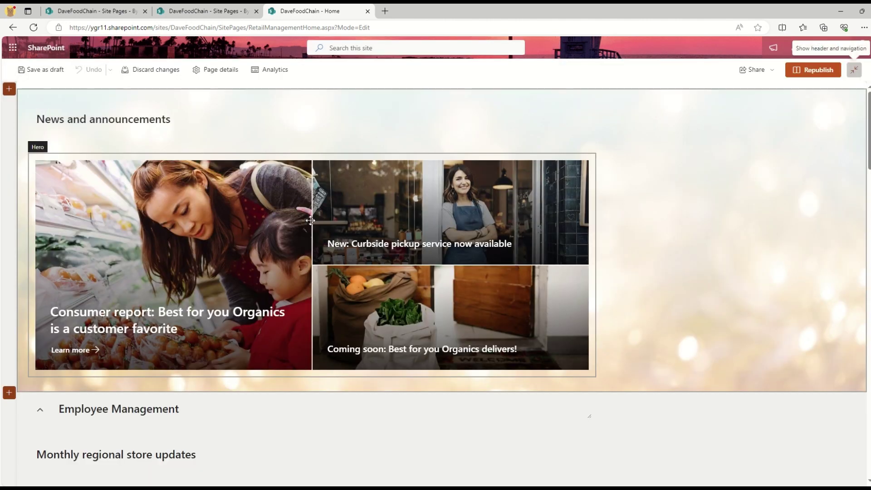
{"action": "scroll", "coordinate": [666, 321], "scroll_direction": "down", "scroll_amount": 5}
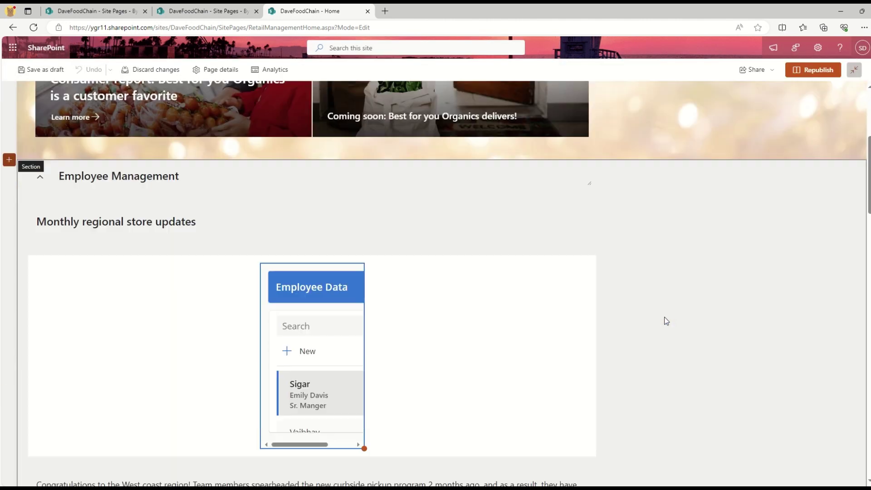
{"action": "scroll", "coordinate": [667, 320], "scroll_direction": "up", "scroll_amount": 2}
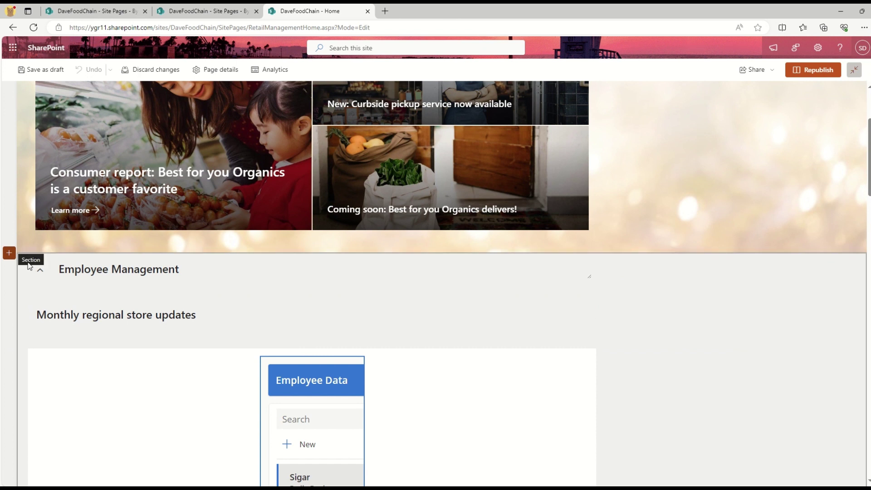
{"action": "left_click", "coordinate": [26, 276]}
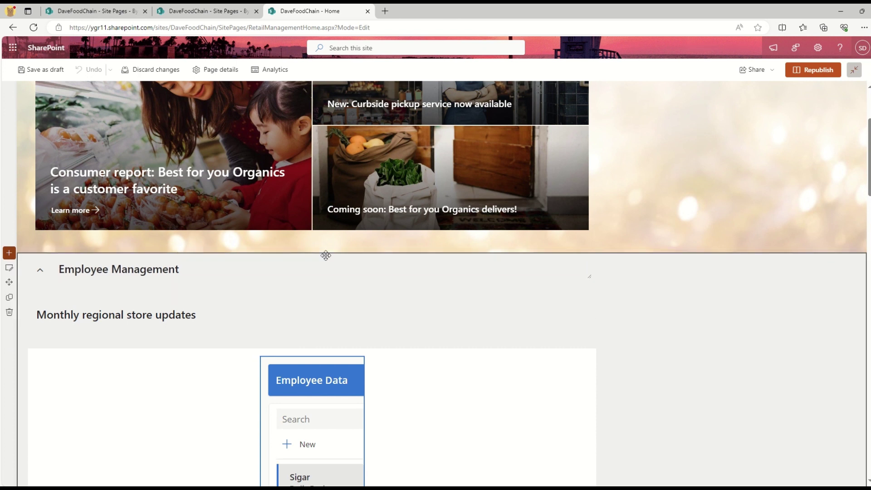
{"action": "left_click", "coordinate": [10, 269]}
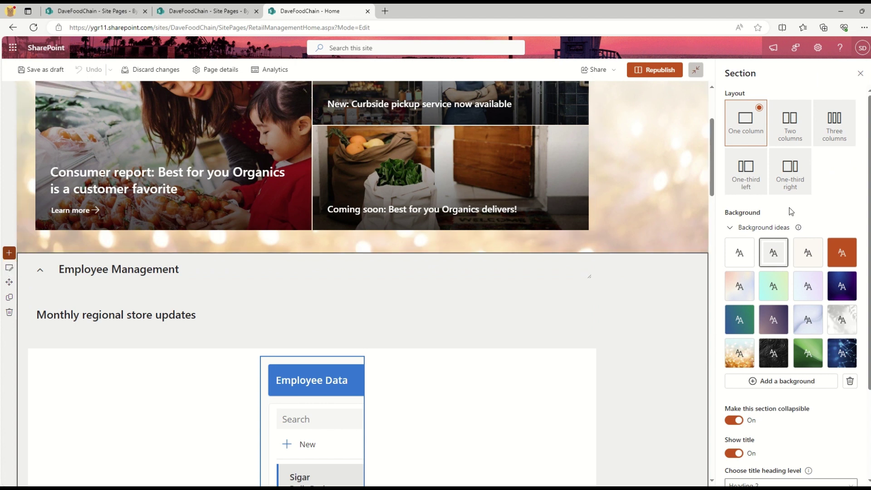
Apply the 'Light blue fading to green' background idea and expand More settings.
{"action": "left_click_drag", "start_coordinate": [727, 215], "coordinate": [771, 218]}
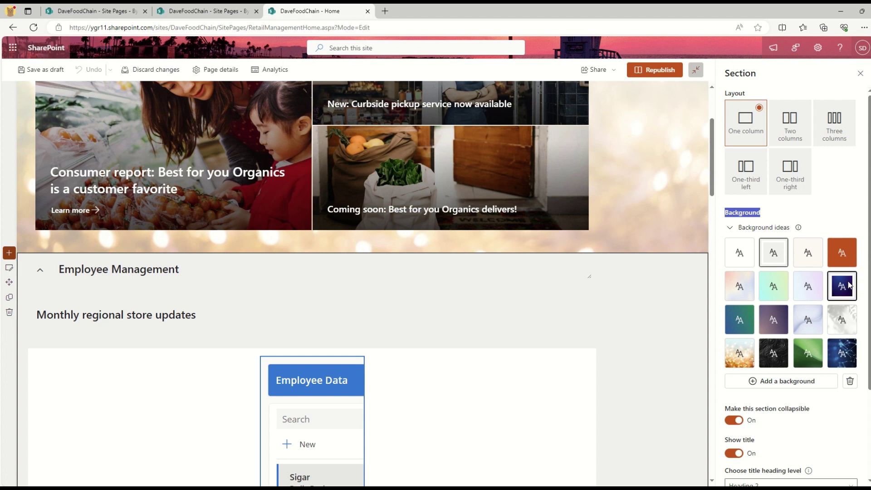
{"action": "left_click", "coordinate": [842, 285]}
{"action": "left_click", "coordinate": [740, 296]}
{"action": "left_click", "coordinate": [776, 294]}
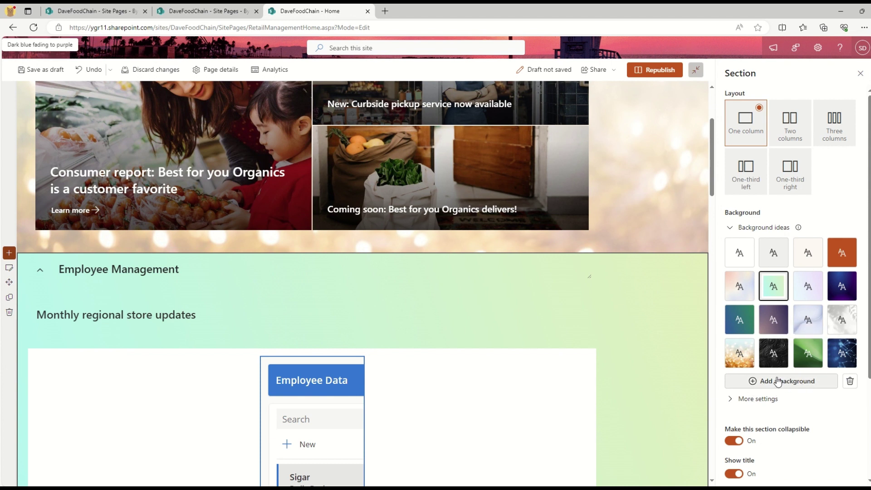
{"action": "left_click", "coordinate": [730, 399]}
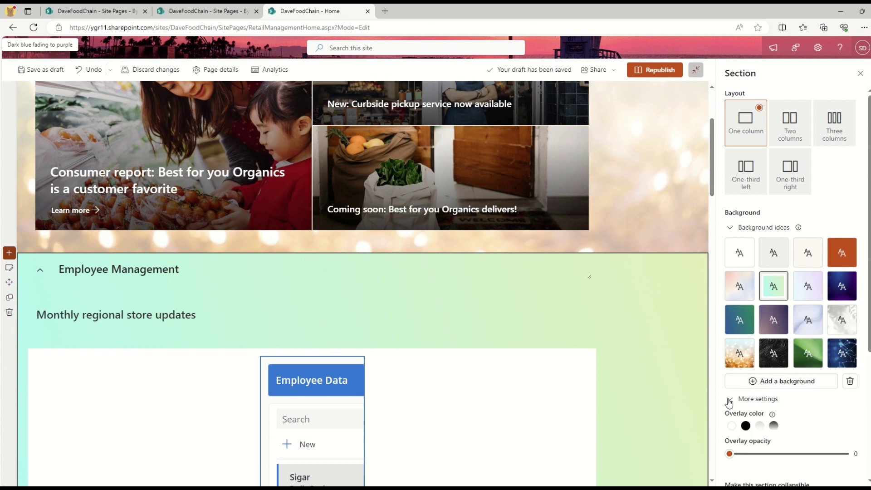
{"action": "scroll", "coordinate": [839, 399], "scroll_direction": "down", "scroll_amount": 2}
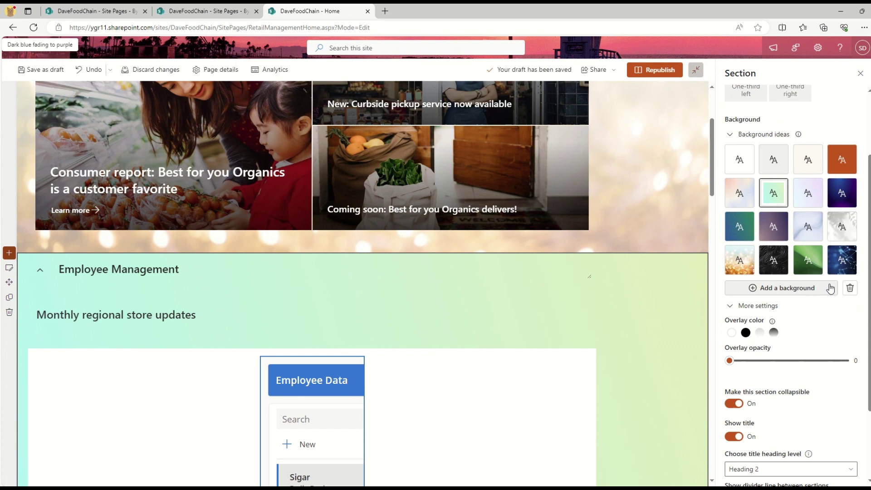
Insert the suitcase-packing stock image as the Employee Management section background.
{"action": "left_click", "coordinate": [780, 289]}
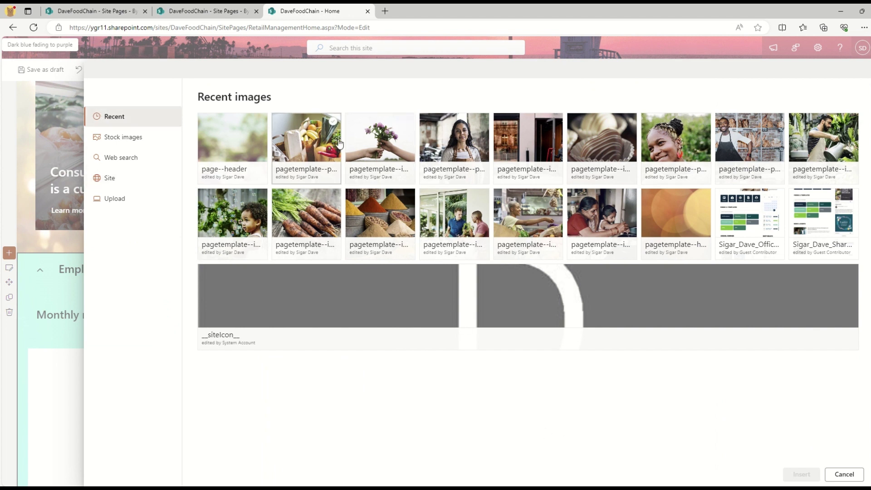
{"action": "left_click", "coordinate": [136, 136]}
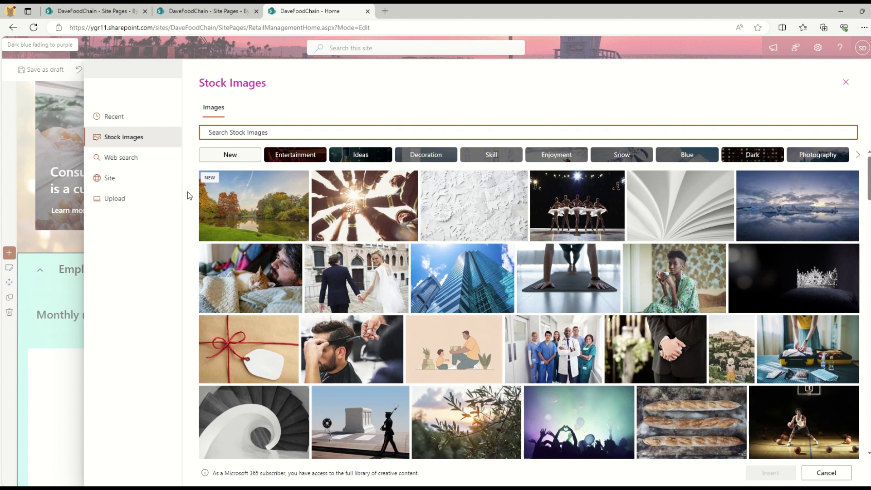
{"action": "left_click", "coordinate": [91, 198]}
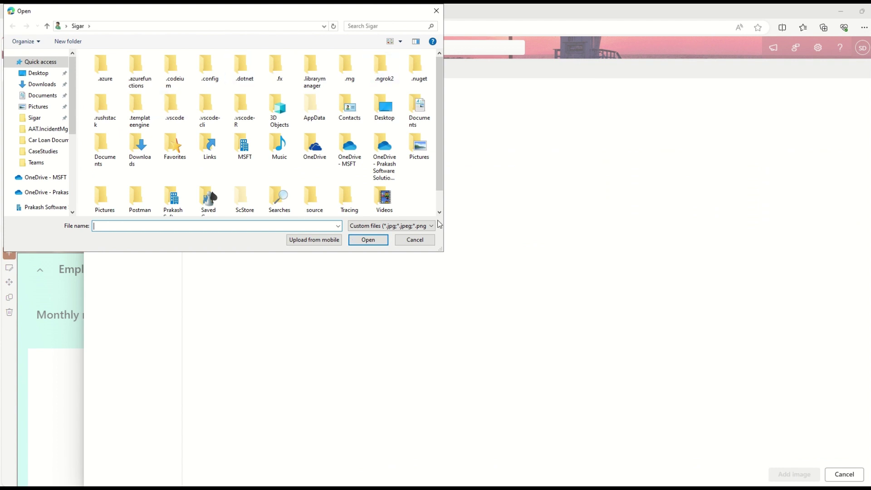
{"action": "left_click", "coordinate": [416, 241]}
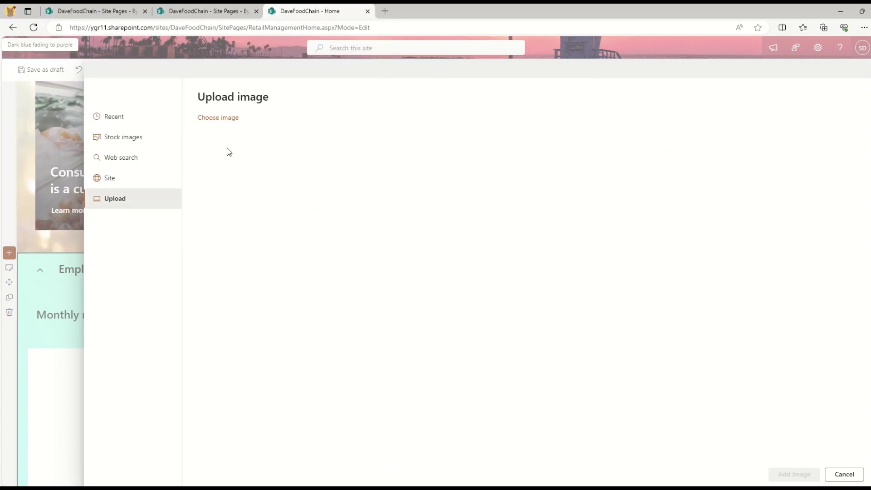
{"action": "left_click", "coordinate": [136, 137]}
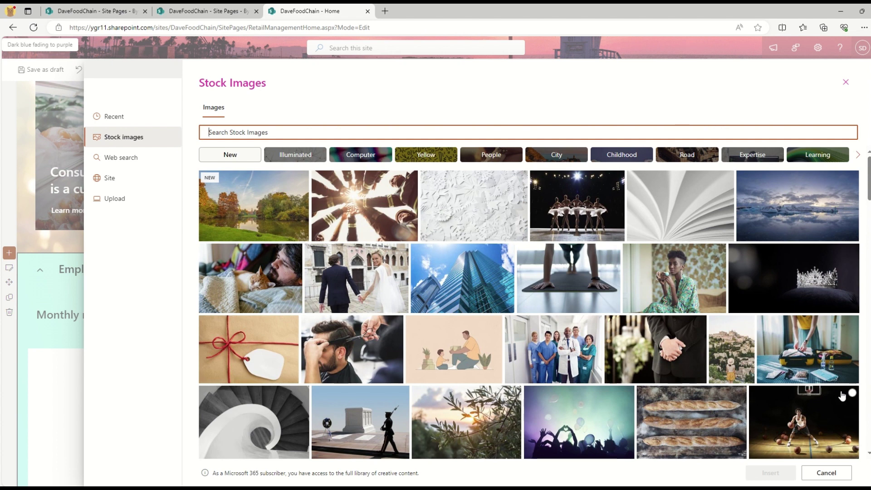
{"action": "left_click", "coordinate": [802, 346]}
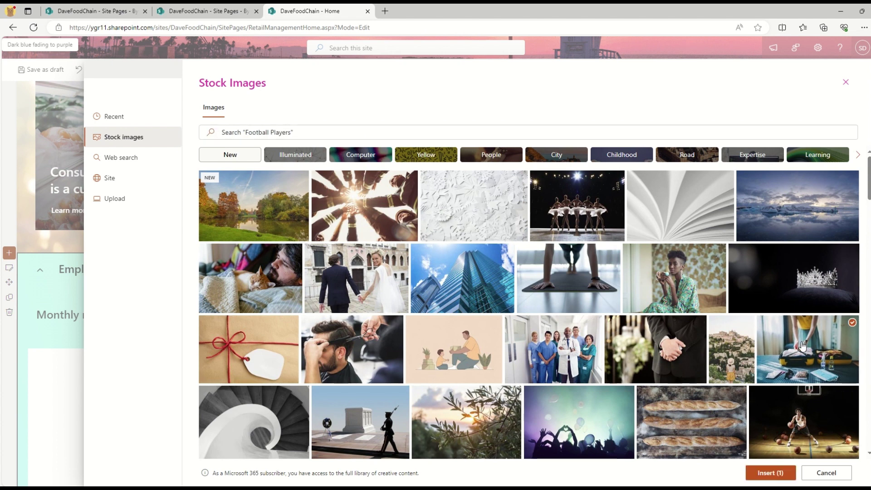
{"action": "left_click", "coordinate": [771, 473]}
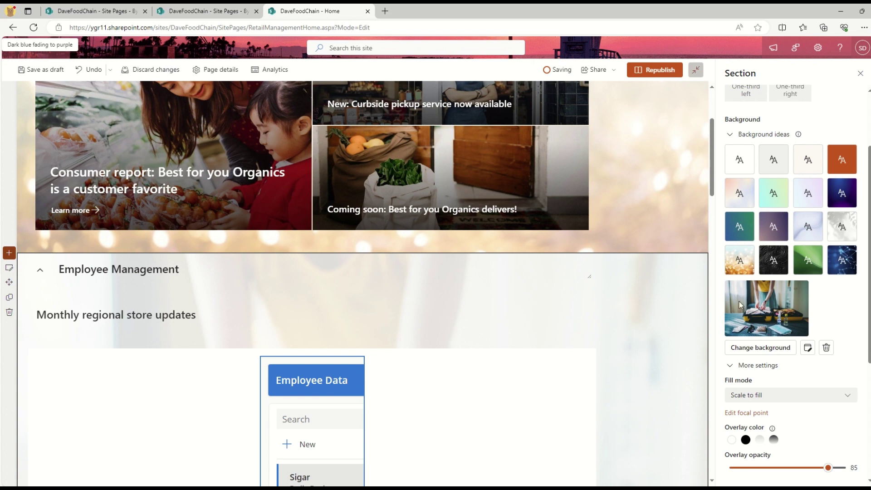
Give the suitcase photo a dark top-to-bottom gradient overlay at 33 opacity.
{"action": "scroll", "coordinate": [710, 306], "scroll_direction": "down", "scroll_amount": 1}
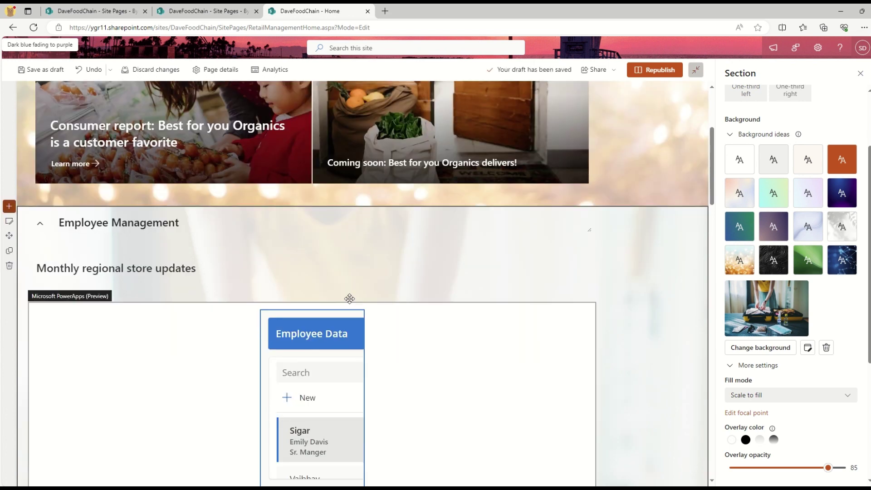
{"action": "scroll", "coordinate": [793, 349], "scroll_direction": "down", "scroll_amount": 1}
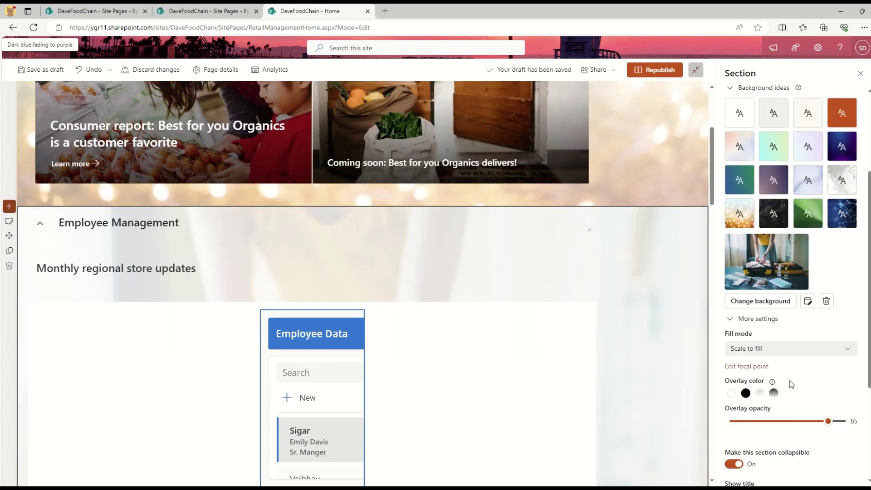
{"action": "left_click_drag", "start_coordinate": [828, 422], "coordinate": [801, 421]}
{"action": "left_click", "coordinate": [773, 393]}
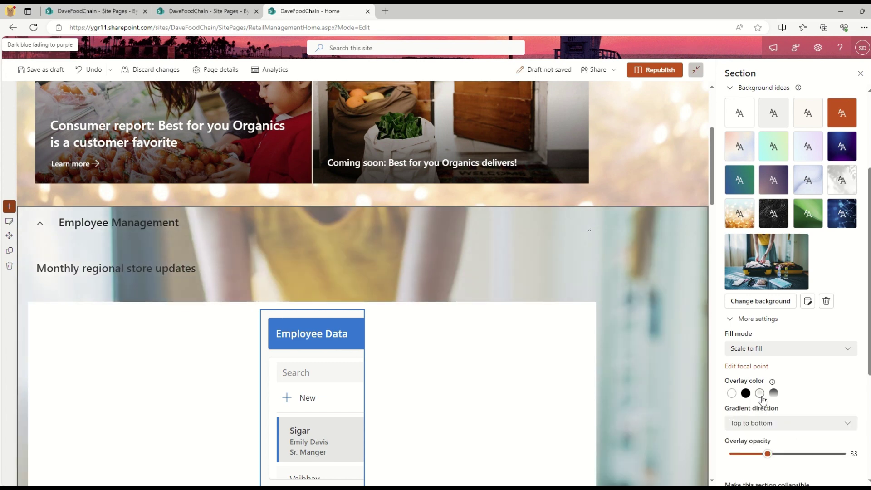
{"action": "left_click", "coordinate": [773, 392]}
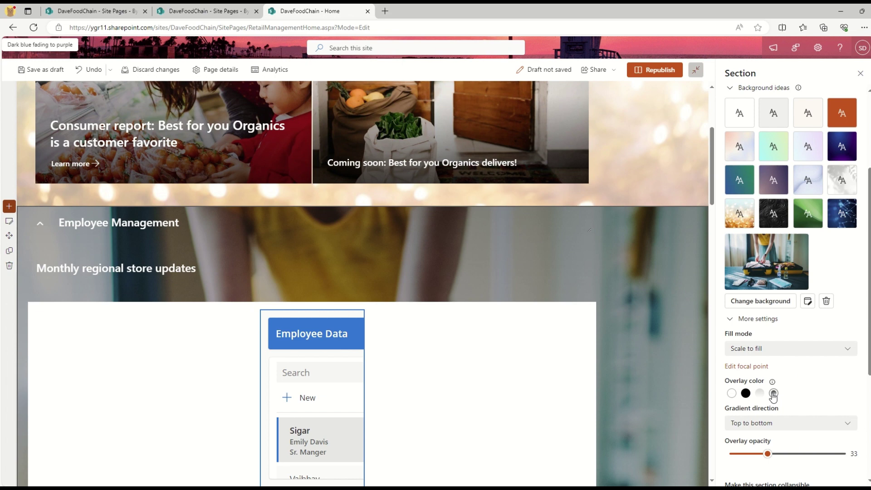
{"action": "scroll", "coordinate": [782, 379], "scroll_direction": "down", "scroll_amount": 1}
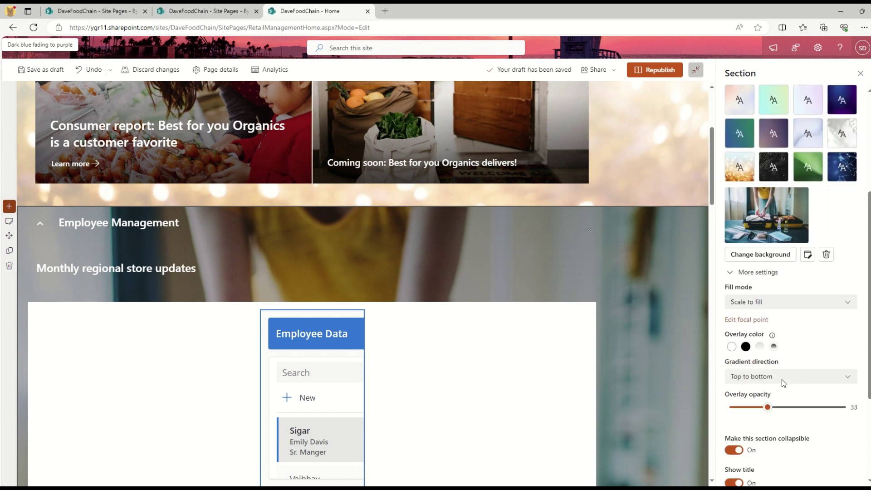
{"action": "left_click", "coordinate": [808, 255]}
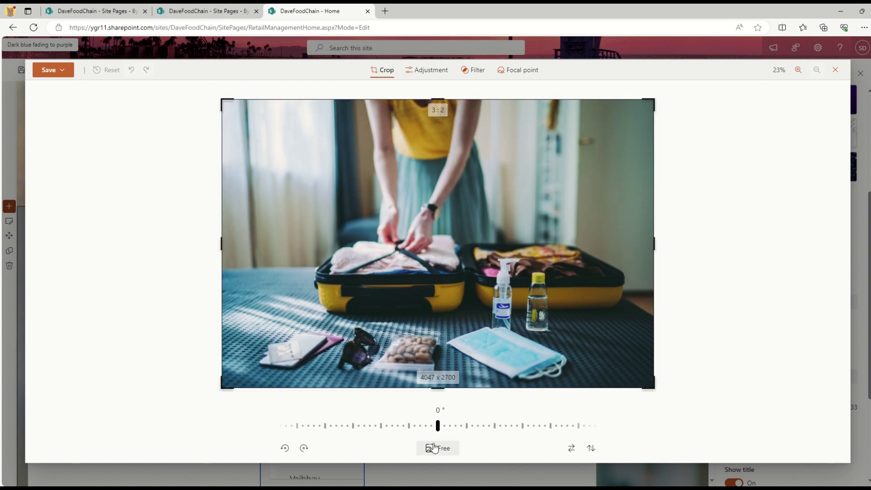
Apply the Golden filter to the background photo, leaving it upright after trial rotations.
{"action": "mouse_move", "coordinate": [442, 424]}
{"action": "mouse_move", "coordinate": [442, 424]}
{"action": "left_mouse_down"}
{"action": "mouse_move", "coordinate": [472, 427]}
{"action": "mouse_move", "coordinate": [411, 431]}
{"action": "mouse_move", "coordinate": [433, 433]}
{"action": "left_mouse_up"}
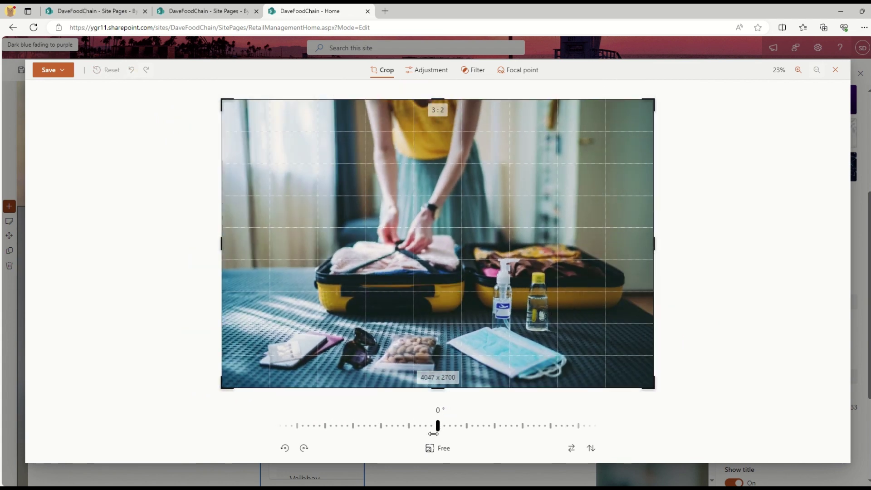
{"action": "left_click", "coordinate": [305, 447]}
{"action": "left_click", "coordinate": [304, 447]}
{"action": "left_click", "coordinate": [305, 447]}
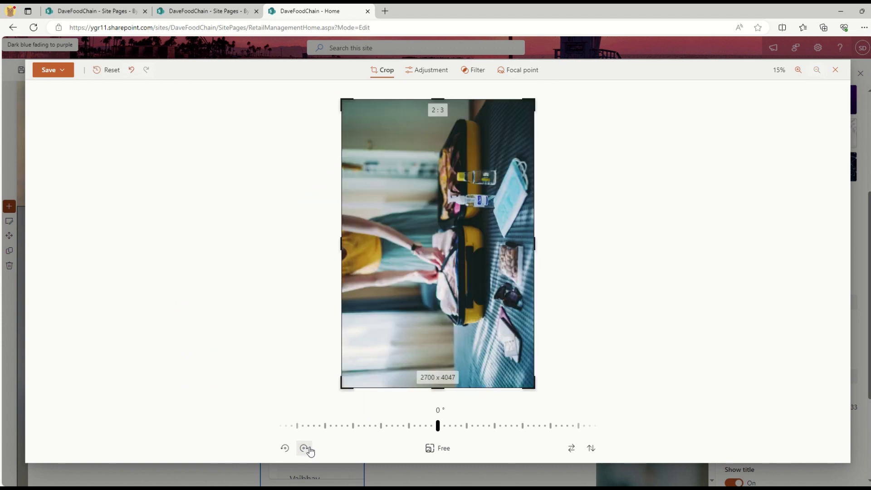
{"action": "left_click", "coordinate": [305, 447]}
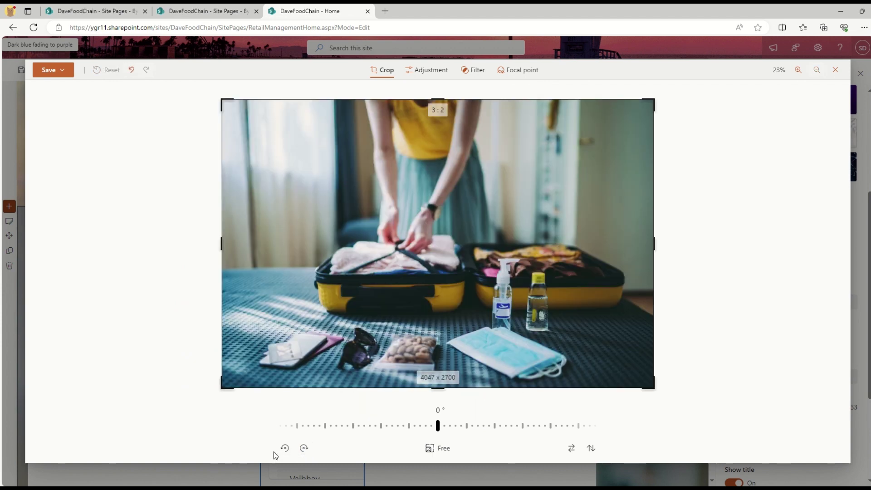
{"action": "left_click", "coordinate": [476, 71]}
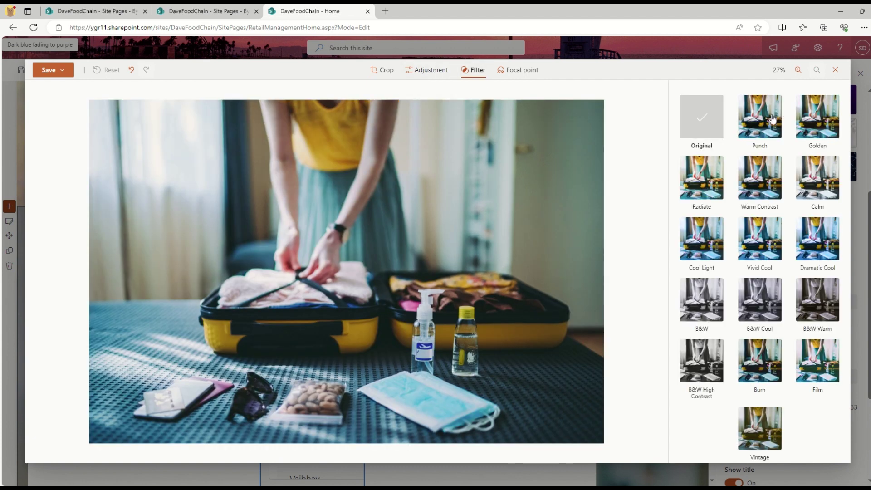
{"action": "left_click", "coordinate": [772, 119]}
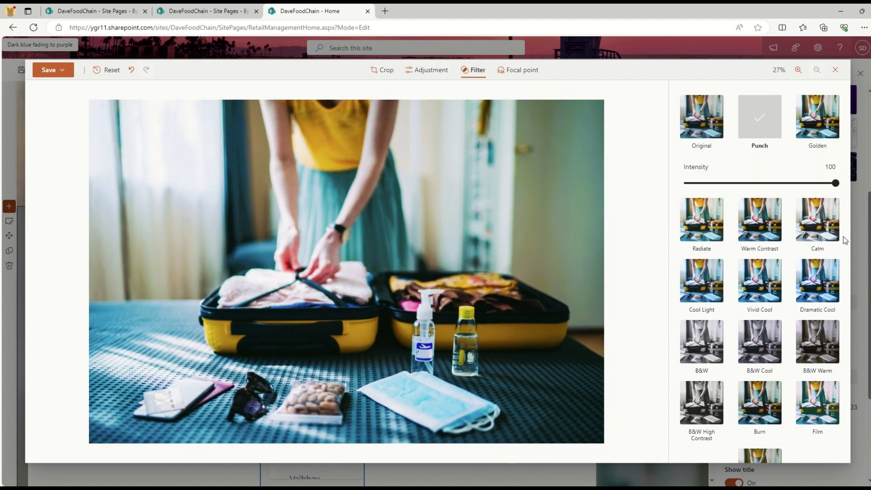
{"action": "left_click", "coordinate": [829, 114]}
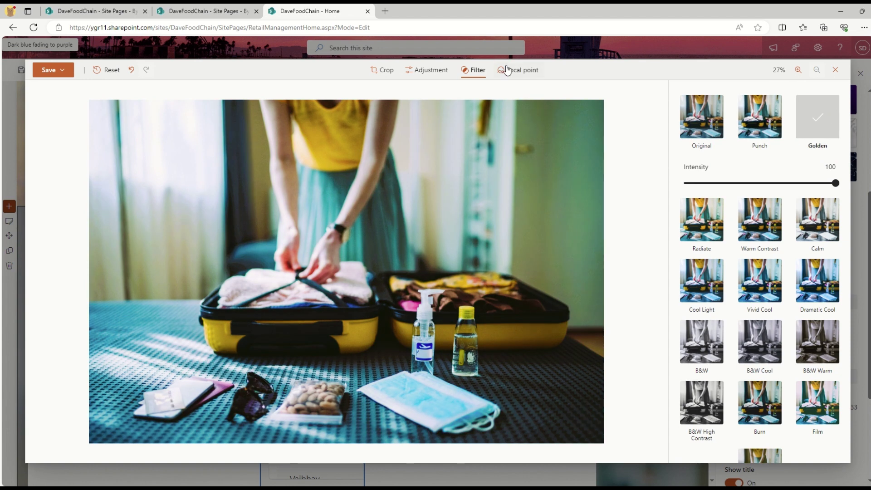
Set the photo's focal point on the folded clothes and bring up the save options.
{"action": "left_click", "coordinate": [520, 70]}
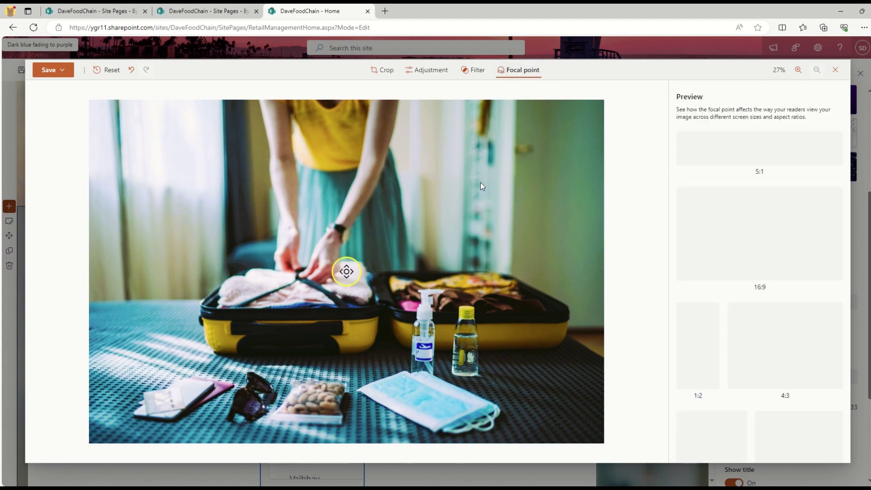
{"action": "left_click", "coordinate": [537, 135]}
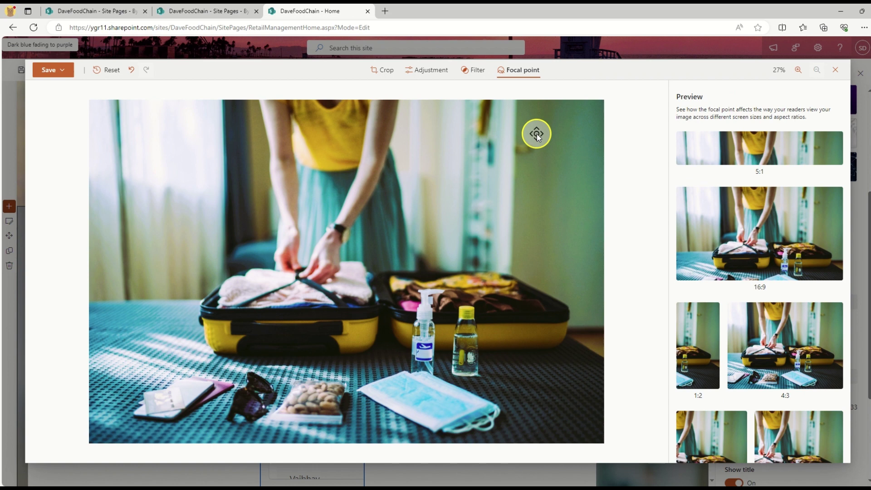
{"action": "mouse_move", "coordinate": [537, 136]}
{"action": "left_mouse_down"}
{"action": "mouse_move", "coordinate": [521, 237]}
{"action": "mouse_move", "coordinate": [527, 102]}
{"action": "mouse_move", "coordinate": [521, 163]}
{"action": "left_mouse_up"}
{"action": "mouse_move", "coordinate": [515, 205]}
{"action": "left_mouse_down"}
{"action": "mouse_move", "coordinate": [334, 257]}
{"action": "mouse_move", "coordinate": [258, 293]}
{"action": "mouse_move", "coordinate": [332, 289]}
{"action": "left_mouse_up"}
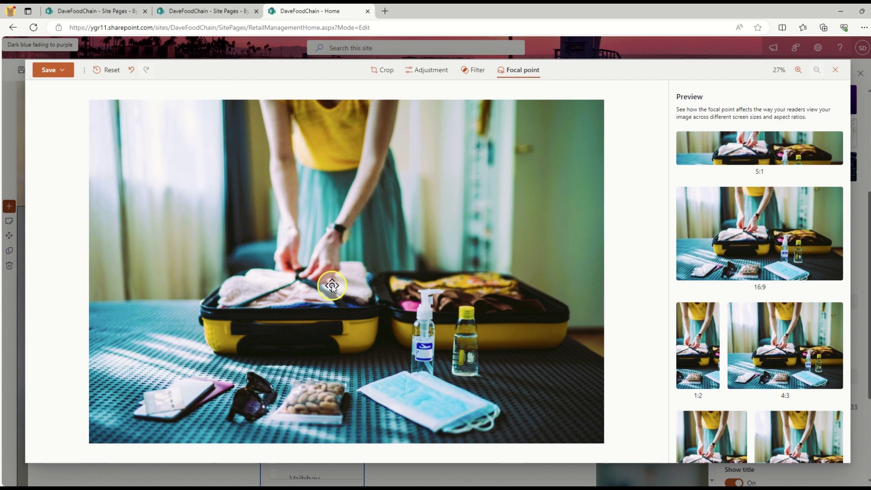
{"action": "left_click", "coordinate": [58, 72]}
Save the edited photo and delete the Employee Data PowerApps web part, border left off.
{"action": "left_click", "coordinate": [50, 85]}
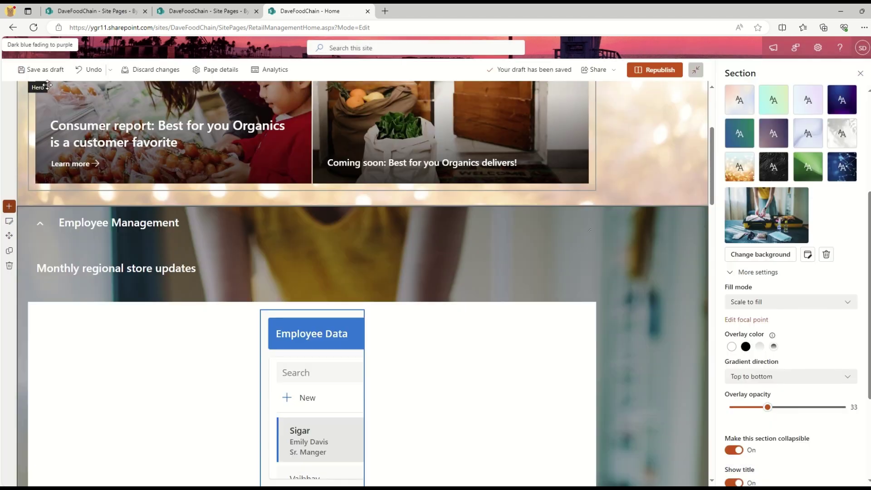
{"action": "scroll", "coordinate": [644, 315], "scroll_direction": "down", "scroll_amount": 3}
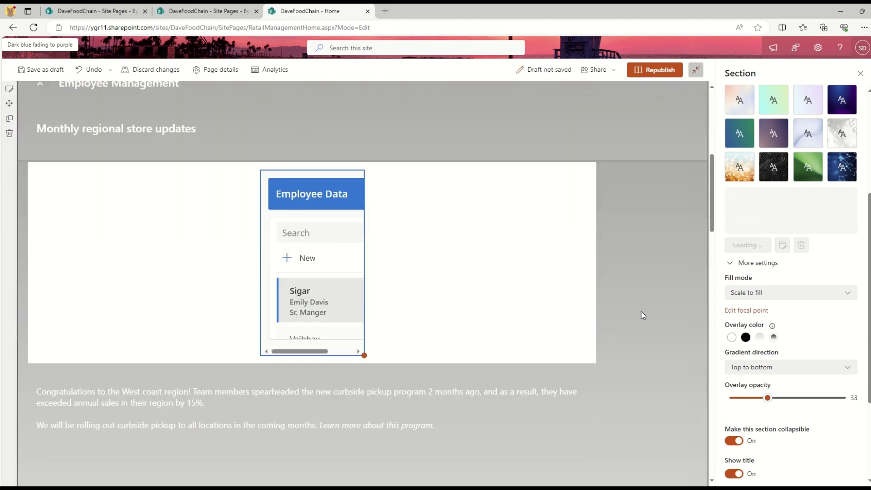
{"action": "left_click", "coordinate": [467, 315]}
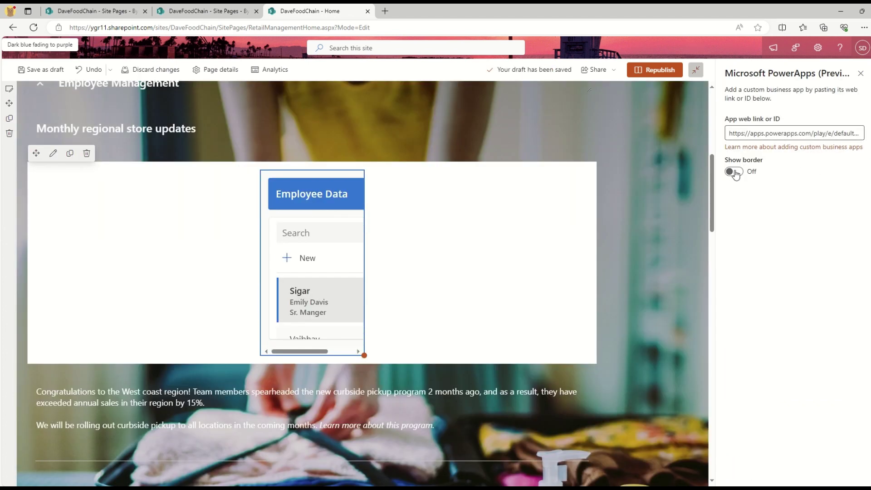
{"action": "left_click", "coordinate": [734, 172]}
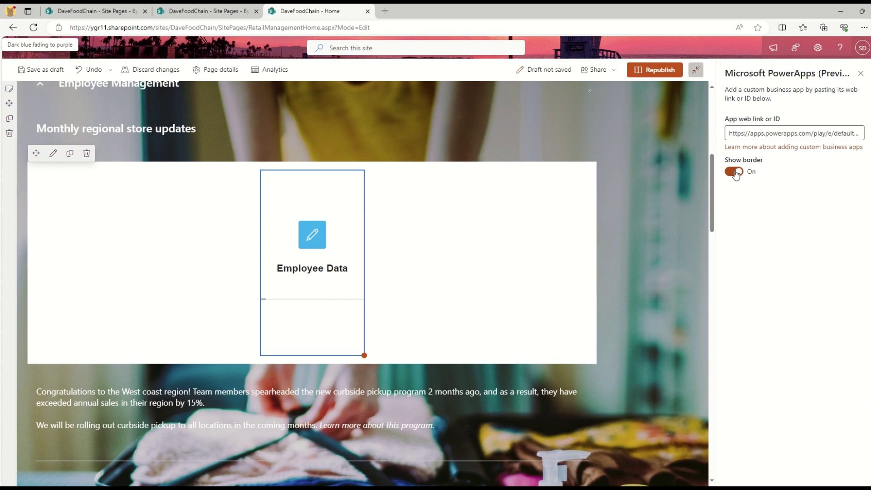
{"action": "left_click", "coordinate": [734, 171]}
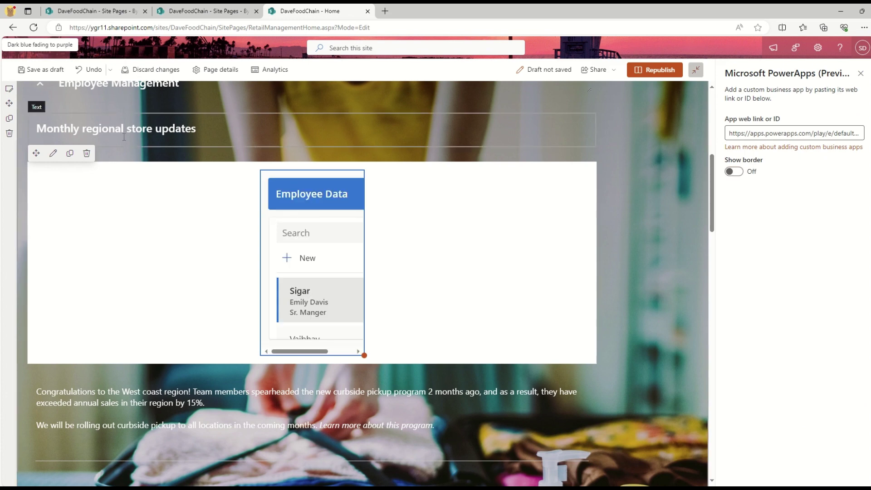
{"action": "left_click", "coordinate": [86, 153]}
{"action": "scroll", "coordinate": [164, 174], "scroll_direction": "up", "scroll_amount": 4}
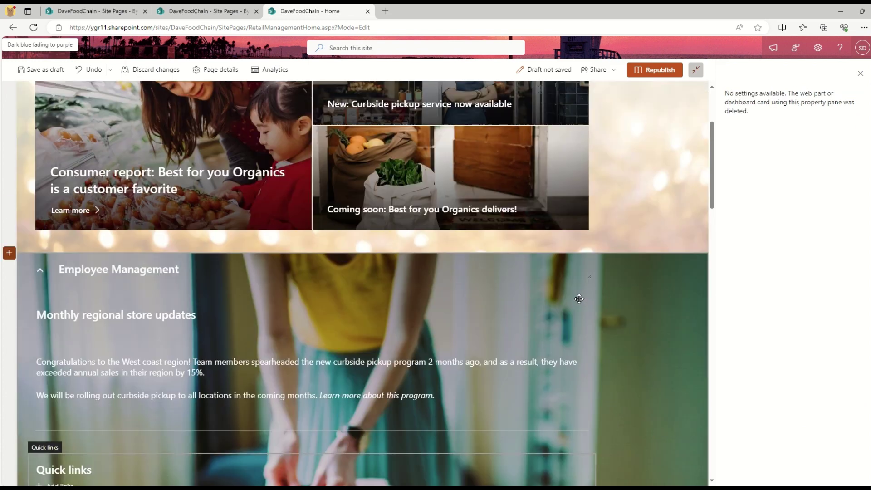
Republish RetailManagementHome and look over the published page.
{"action": "left_click", "coordinate": [658, 71]}
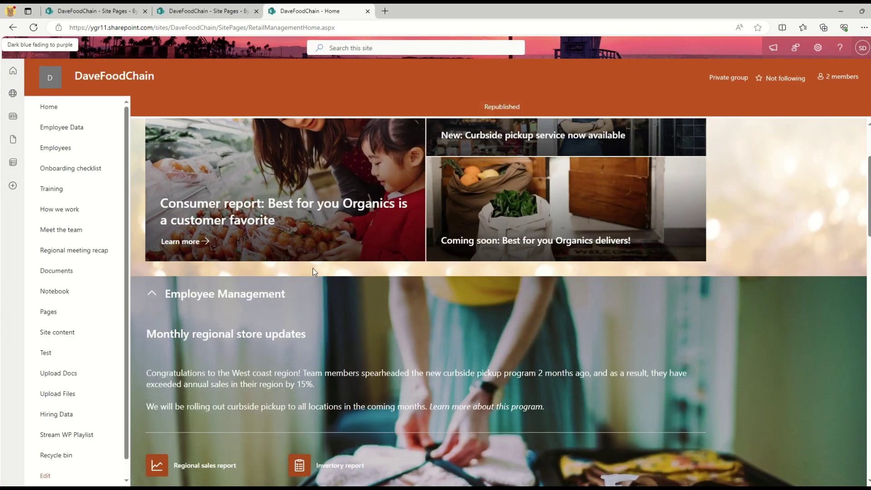
{"action": "scroll", "coordinate": [312, 268], "scroll_direction": "down", "scroll_amount": 3}
{"action": "scroll", "coordinate": [649, 266], "scroll_direction": "down", "scroll_amount": 5}
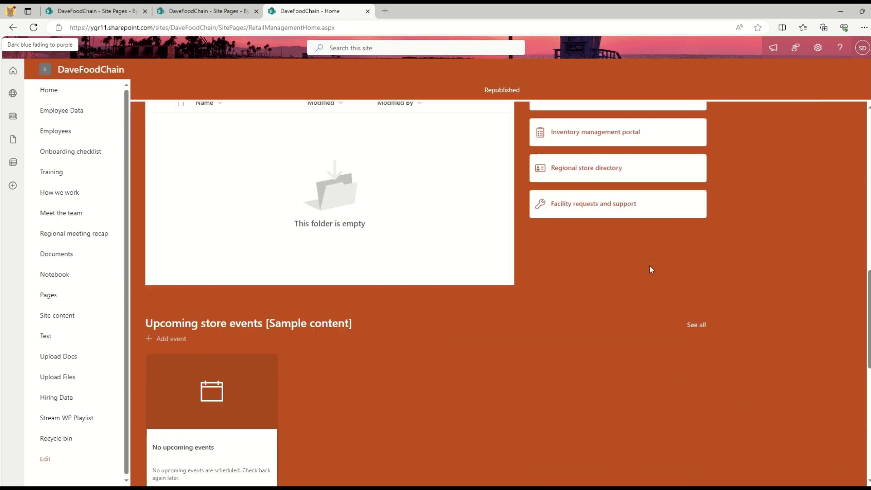
{"action": "scroll", "coordinate": [540, 222], "scroll_direction": "up", "scroll_amount": 8}
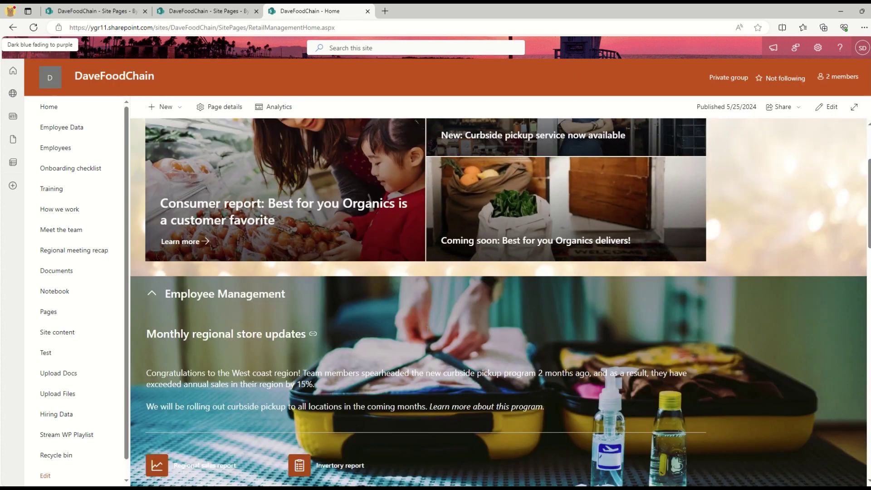
{"action": "scroll", "coordinate": [449, 324], "scroll_direction": "down", "scroll_amount": 1}
{"action": "scroll", "coordinate": [445, 326], "scroll_direction": "up", "scroll_amount": 1}
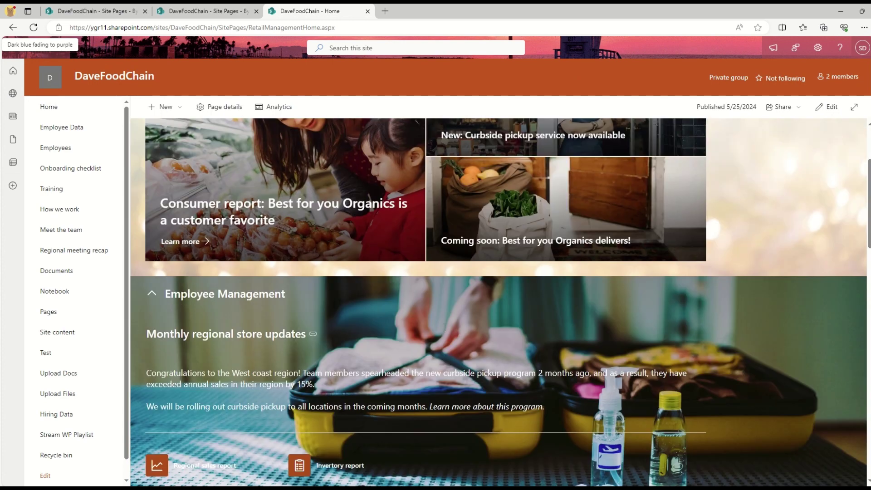
Reopen the page for editing and insert the recent woman-in-apron photo as the section background.
{"action": "left_click", "coordinate": [829, 107]}
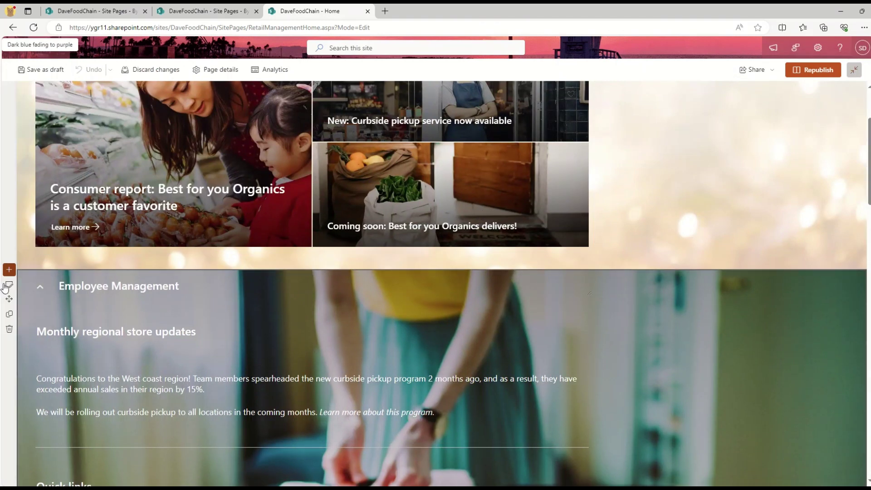
{"action": "left_click", "coordinate": [6, 287]}
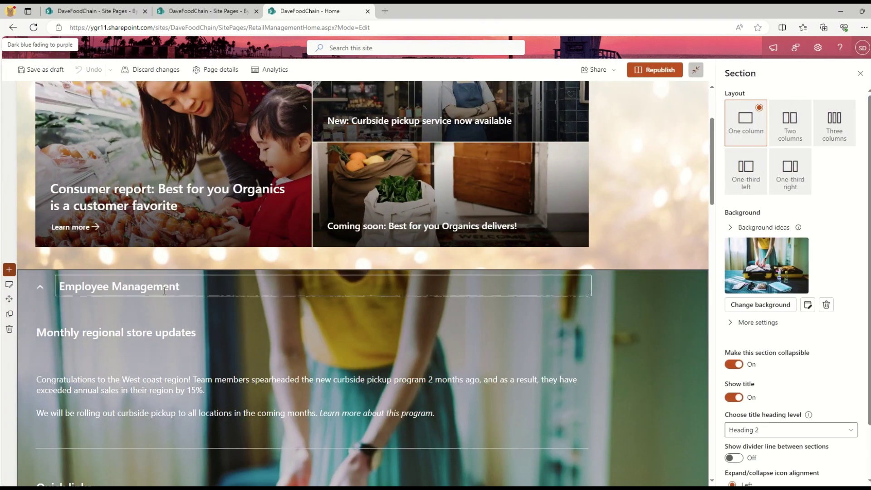
{"action": "left_click", "coordinate": [779, 305]}
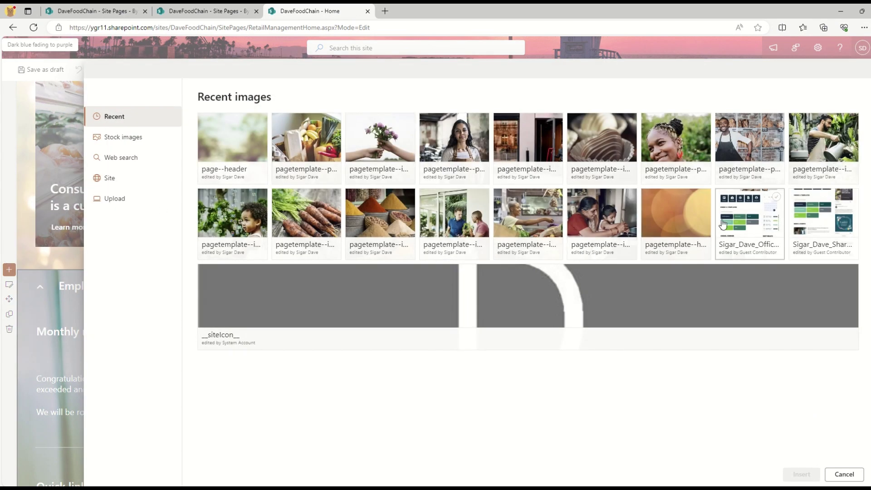
{"action": "left_click", "coordinate": [453, 141]}
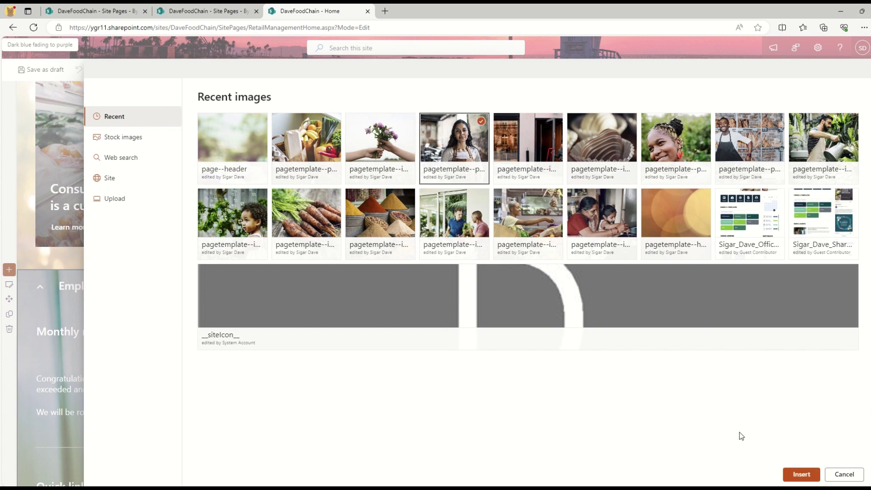
{"action": "left_click", "coordinate": [799, 473]}
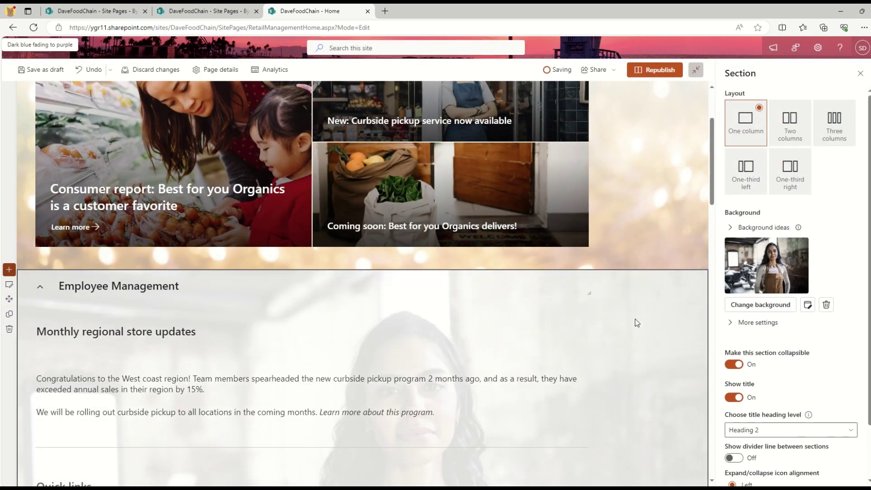
Try Tile and Original size fill modes, then keep the portrait on Scale to fill.
{"action": "scroll", "coordinate": [551, 378], "scroll_direction": "down", "scroll_amount": 1}
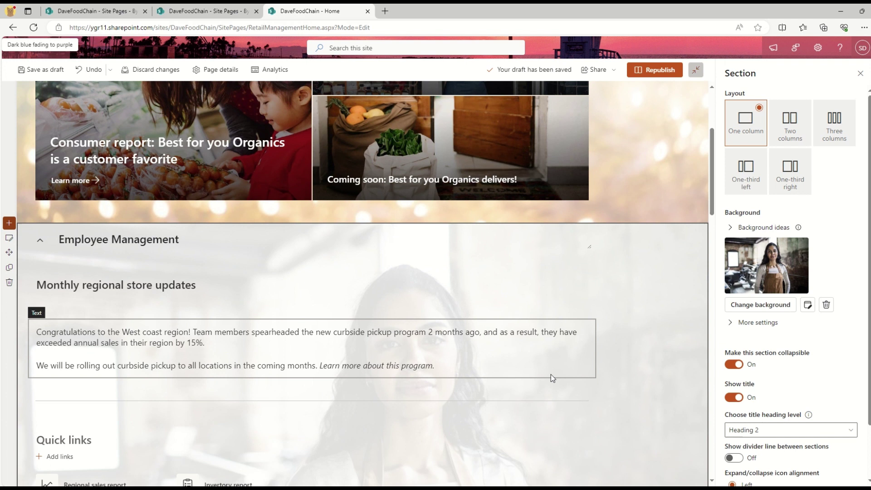
{"action": "left_click", "coordinate": [743, 323]}
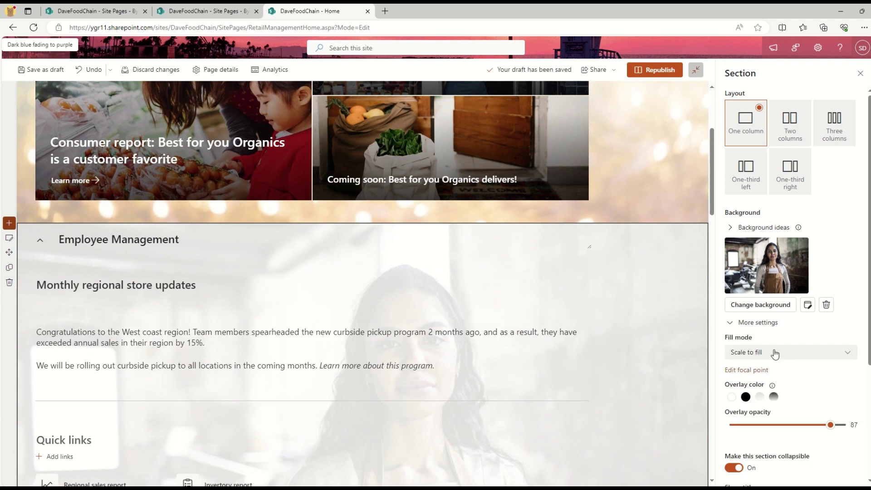
{"action": "left_click", "coordinate": [775, 353]}
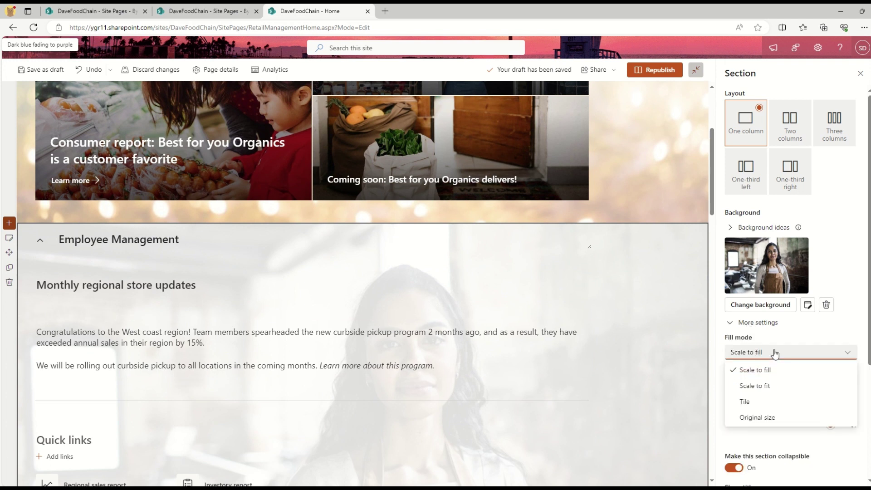
{"action": "left_click", "coordinate": [746, 401]}
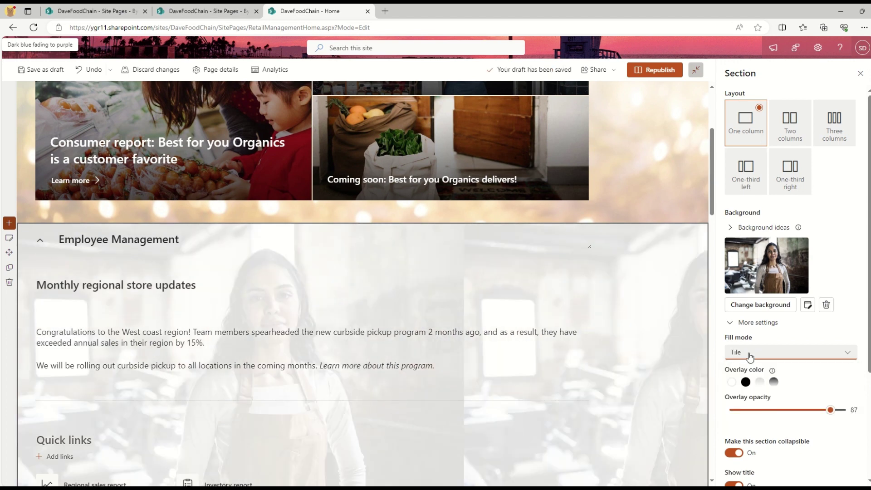
{"action": "left_click", "coordinate": [749, 352]}
{"action": "left_click", "coordinate": [757, 418]}
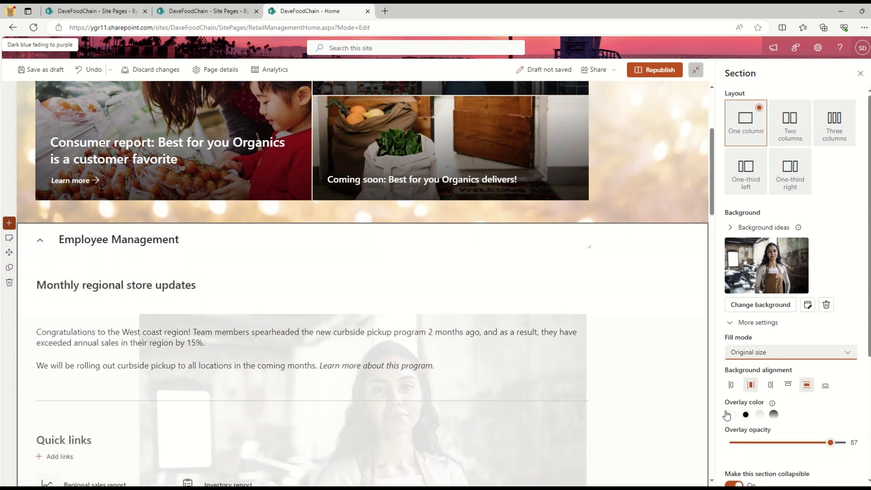
{"action": "left_click", "coordinate": [752, 354]}
{"action": "left_click", "coordinate": [749, 367]}
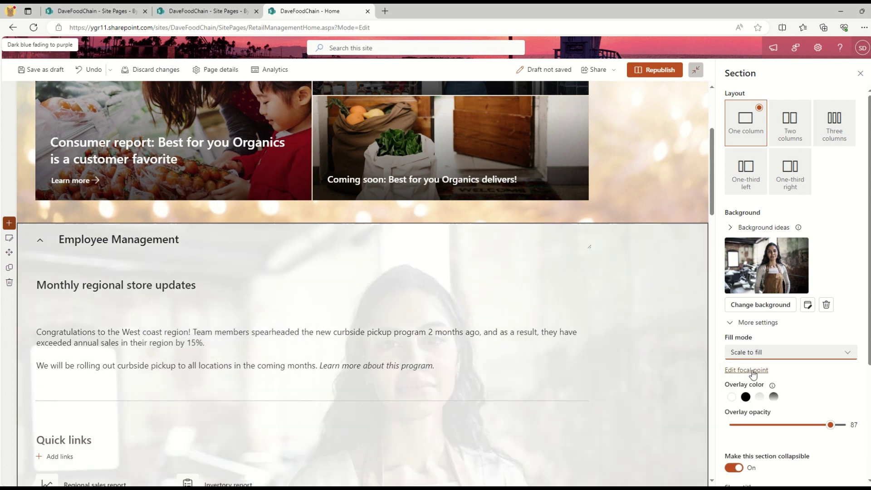
Lower the portrait background's overlay opacity to 26.
{"action": "left_click_drag", "start_coordinate": [830, 426], "coordinate": [760, 432]}
{"action": "scroll", "coordinate": [797, 414], "scroll_direction": "down", "scroll_amount": 2}
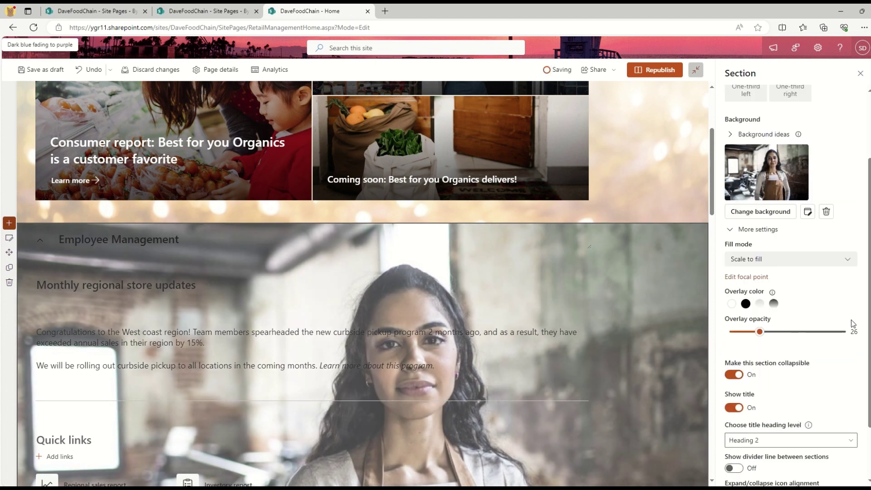
{"action": "scroll", "coordinate": [833, 300], "scroll_direction": "up", "scroll_amount": 1}
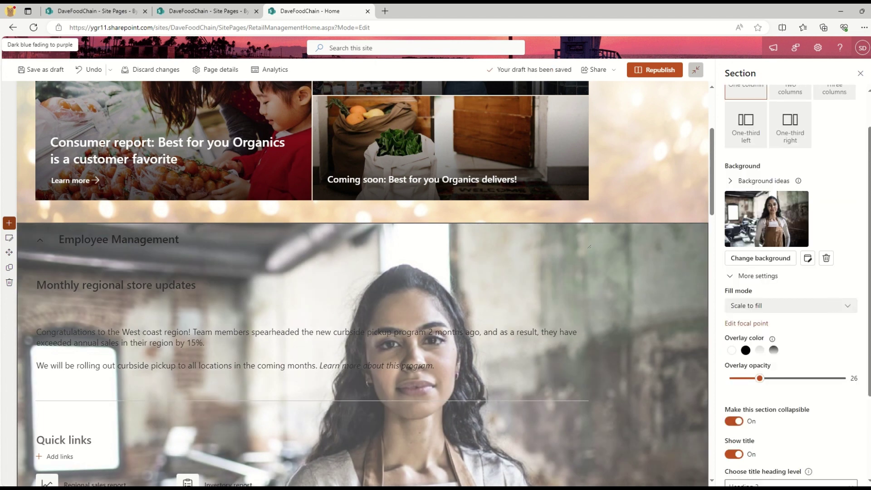
{"action": "scroll", "coordinate": [853, 347], "scroll_direction": "up", "scroll_amount": 1}
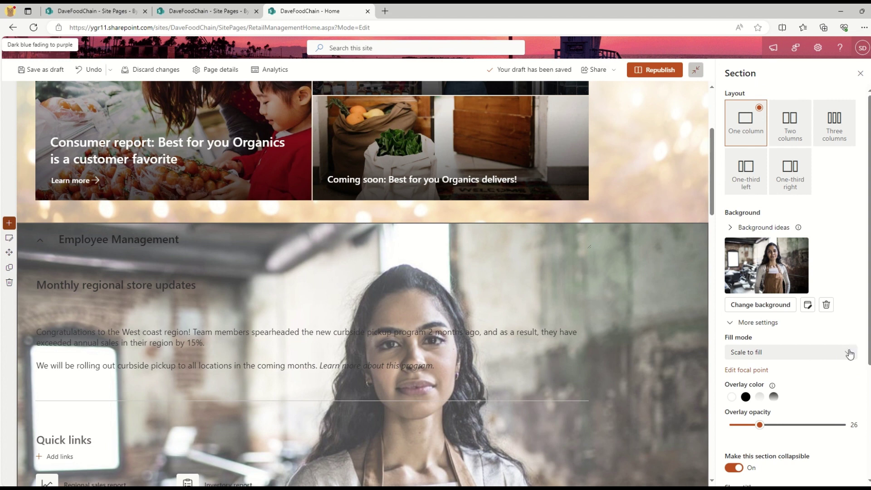
{"action": "scroll", "coordinate": [789, 336], "scroll_direction": "down", "scroll_amount": 3}
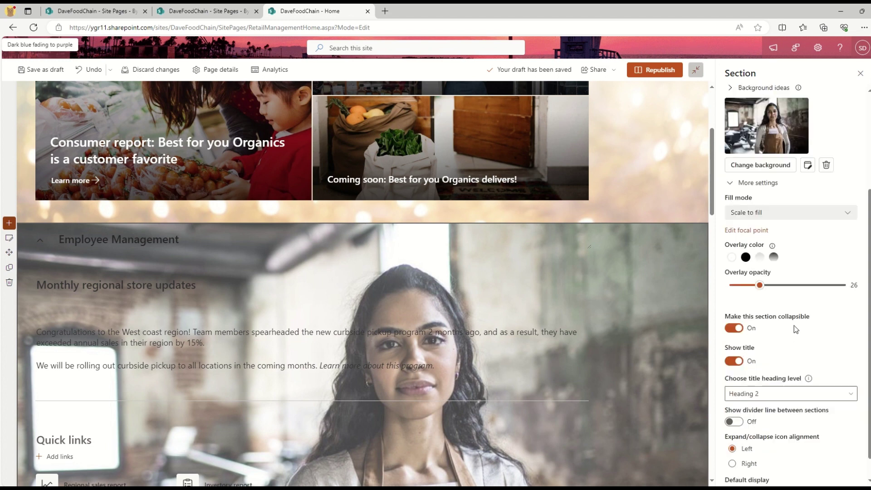
{"action": "scroll", "coordinate": [806, 322], "scroll_direction": "up", "scroll_amount": 3}
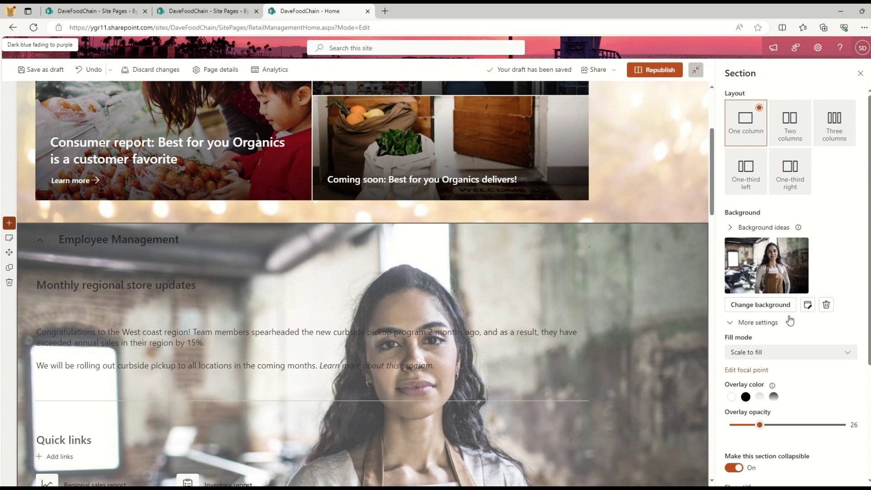
Delete the apron portrait background and expand the Background ideas list.
{"action": "left_click", "coordinate": [777, 304]}
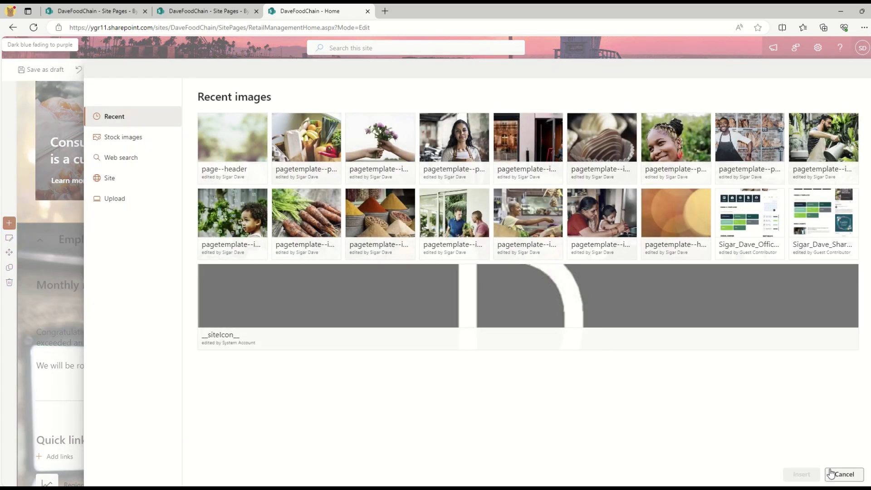
{"action": "left_click", "coordinate": [834, 474]}
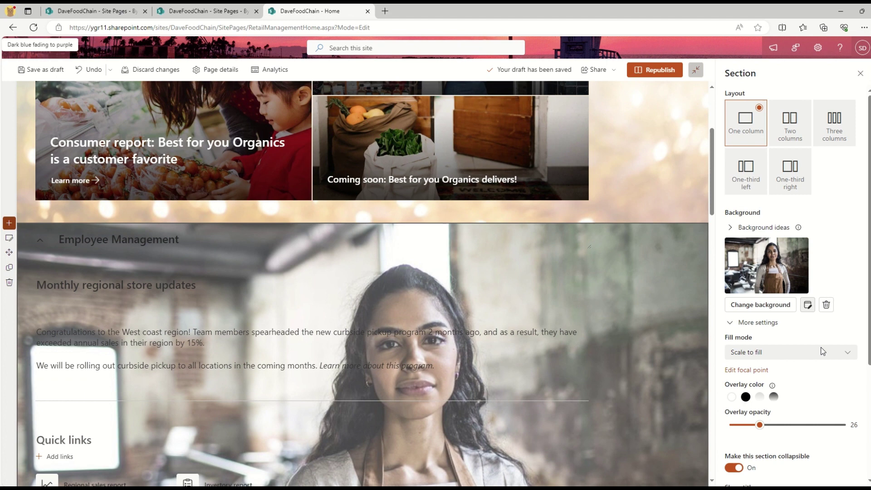
{"action": "left_click", "coordinate": [826, 305]}
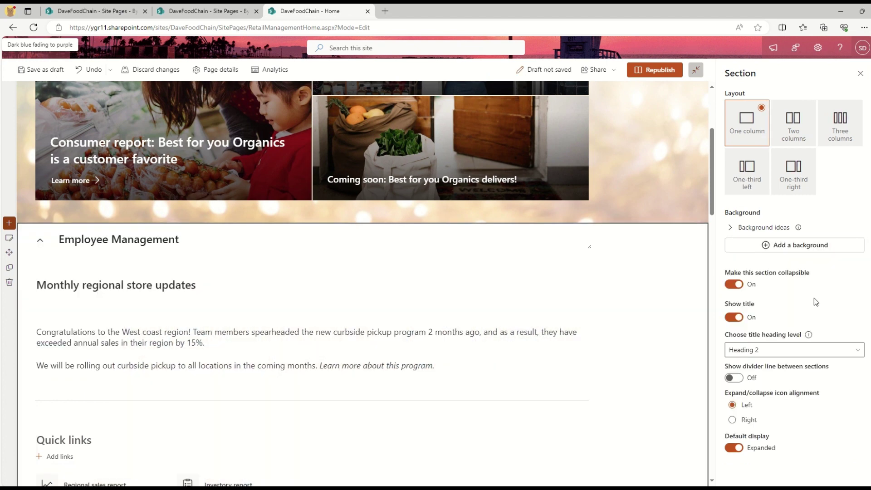
{"action": "left_click", "coordinate": [732, 227]}
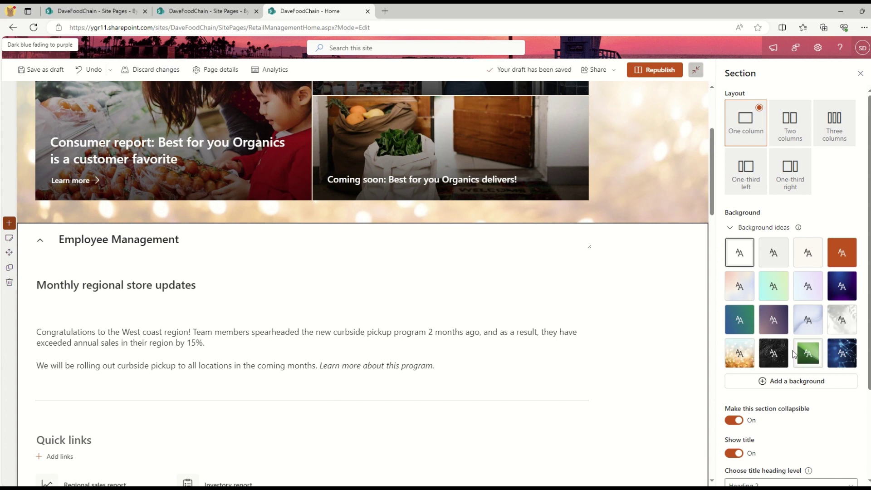
Apply the Blurry lights background idea and lower its overlay opacity slider to 13.
{"action": "left_click", "coordinate": [733, 350]}
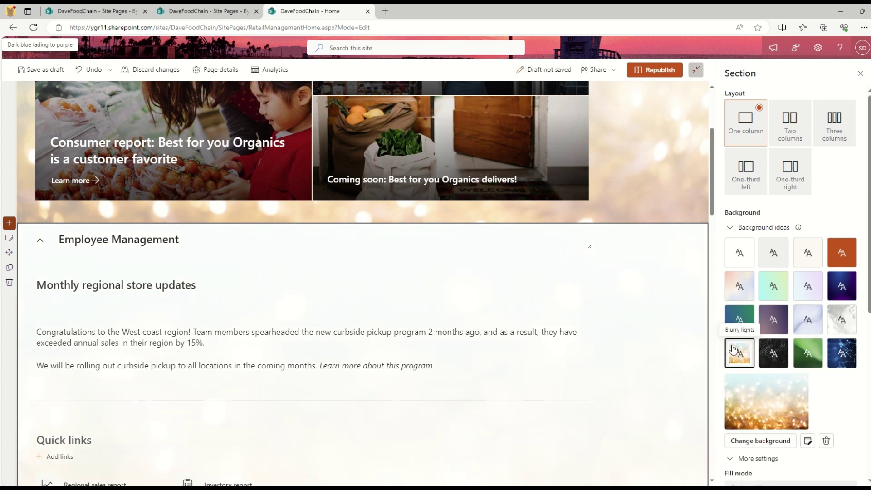
{"action": "scroll", "coordinate": [295, 288], "scroll_direction": "down", "scroll_amount": 1}
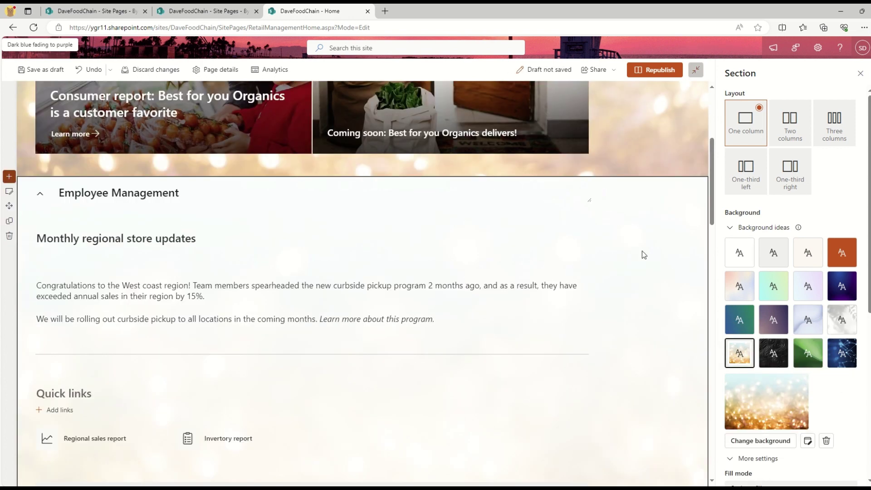
{"action": "scroll", "coordinate": [752, 341], "scroll_direction": "down", "scroll_amount": 2}
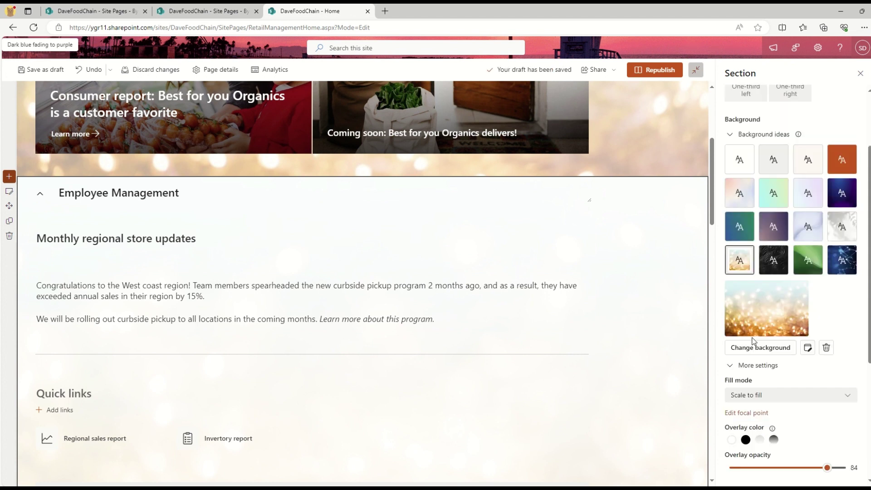
{"action": "scroll", "coordinate": [753, 341], "scroll_direction": "down", "scroll_amount": 1}
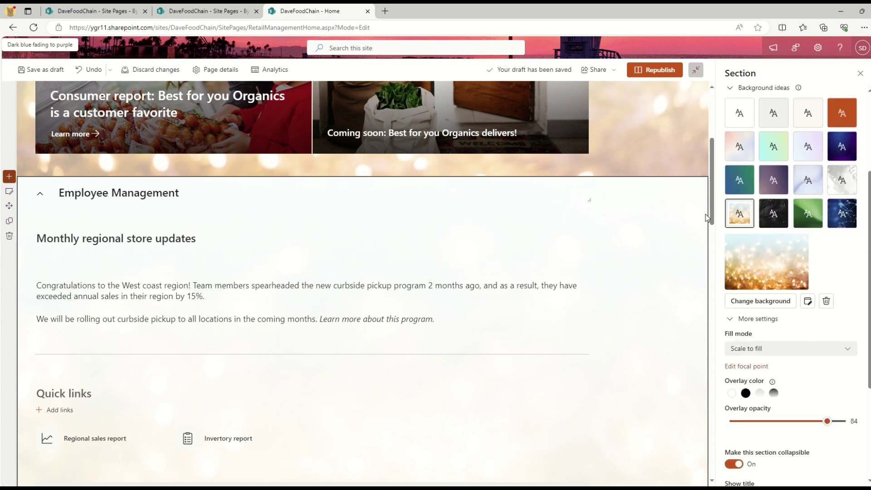
{"action": "left_click_drag", "start_coordinate": [827, 421], "coordinate": [744, 426]}
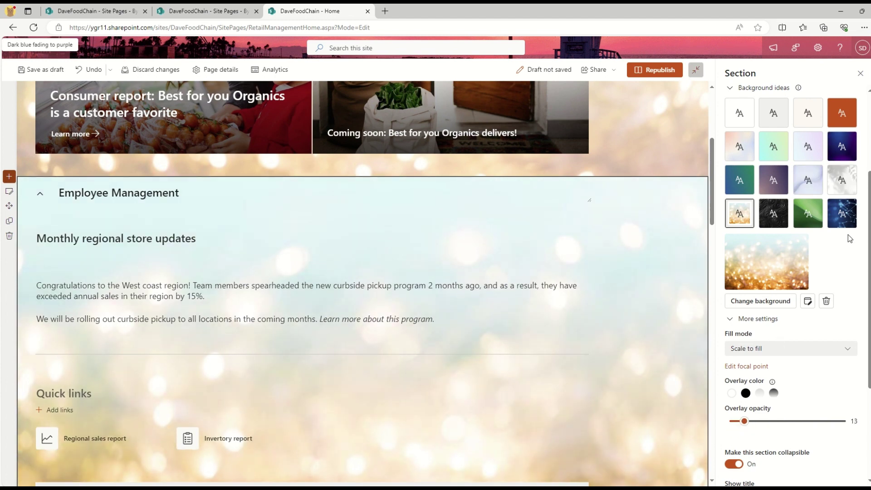
{"action": "scroll", "coordinate": [863, 342], "scroll_direction": "up", "scroll_amount": 3}
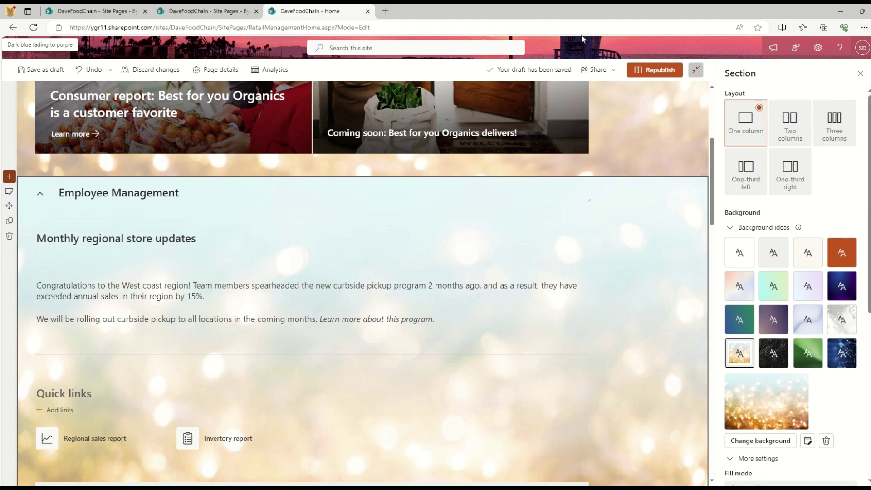
Republish the RetailManagementHome page with the updated Employee Management background.
{"action": "left_click", "coordinate": [641, 69]}
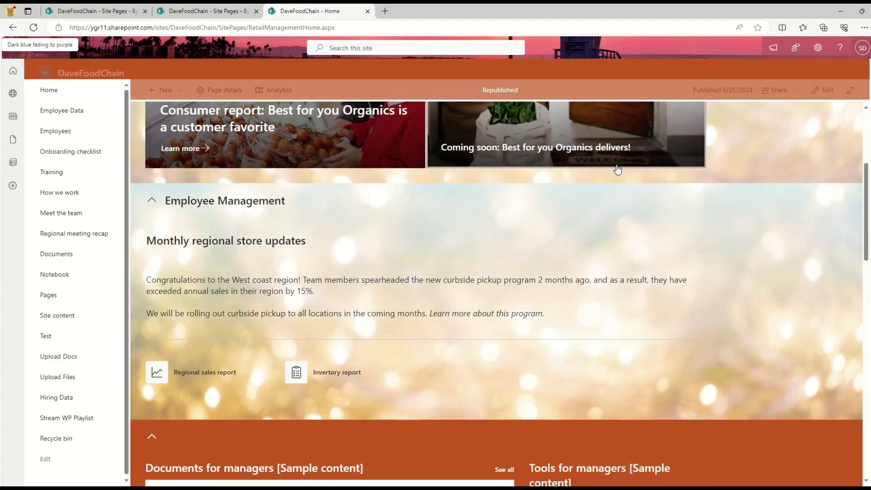